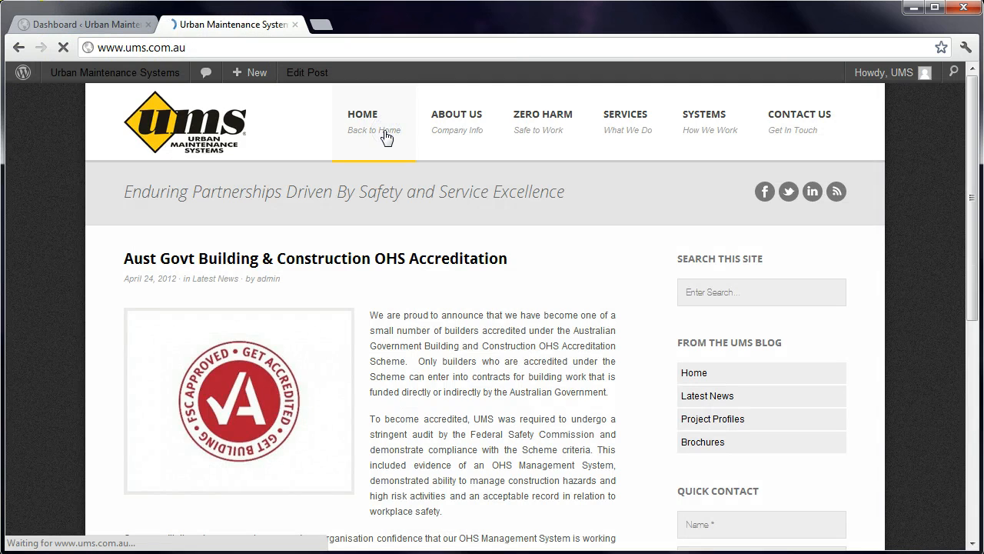
# Step: Look over the live homepage, examining the services list, project profiles, UMS News section and main navigation
pyautogui.scroll(-5, 310, 260)
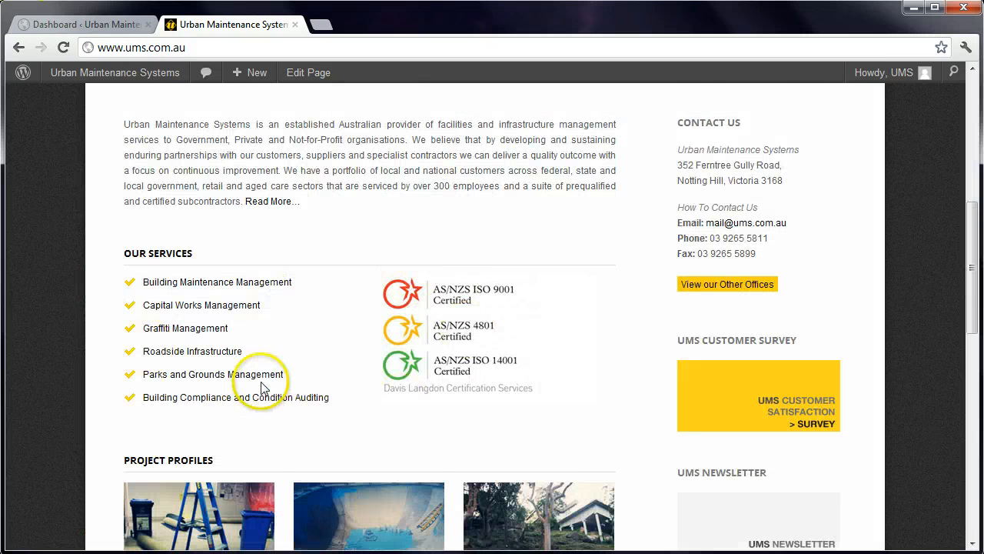
pyautogui.scroll(-2, 231, 400)
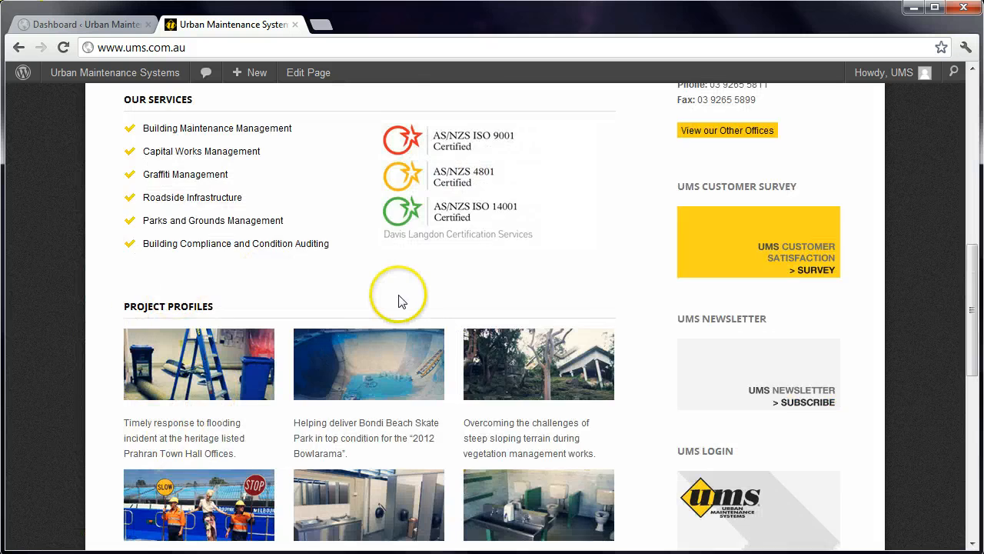
pyautogui.scroll(-2, 115, 189)
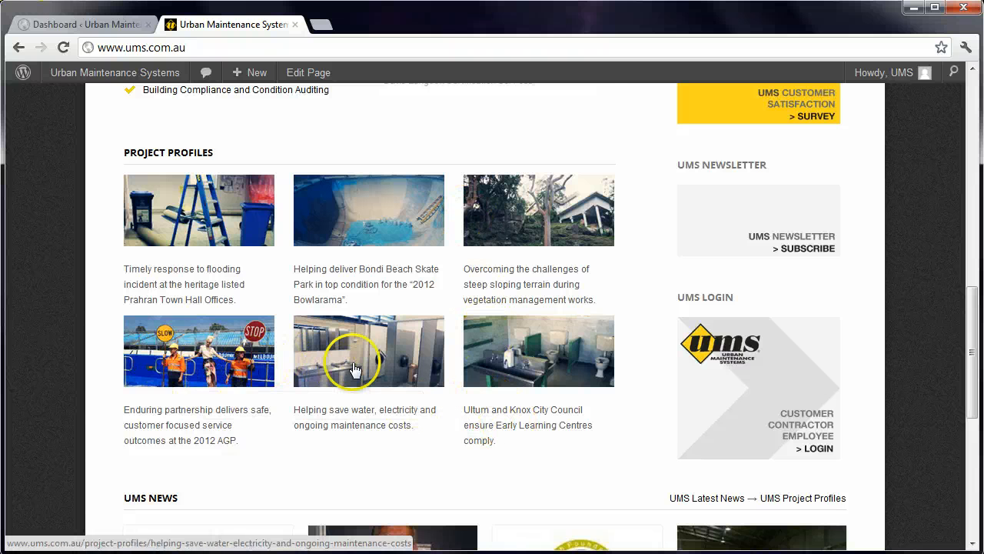
pyautogui.scroll(-2, 330, 358)
pyautogui.scroll(7, 223, 355)
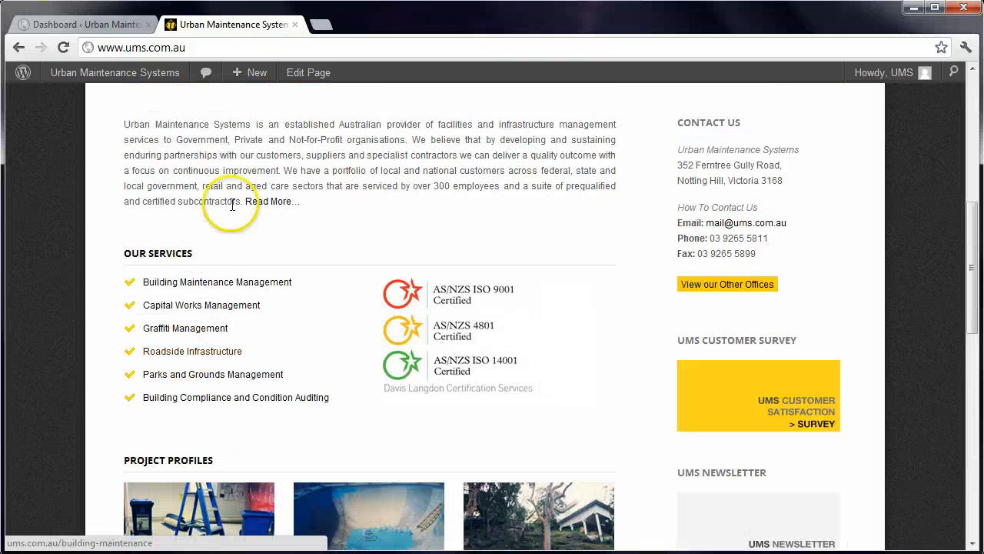
pyautogui.scroll(-5, 394, 210)
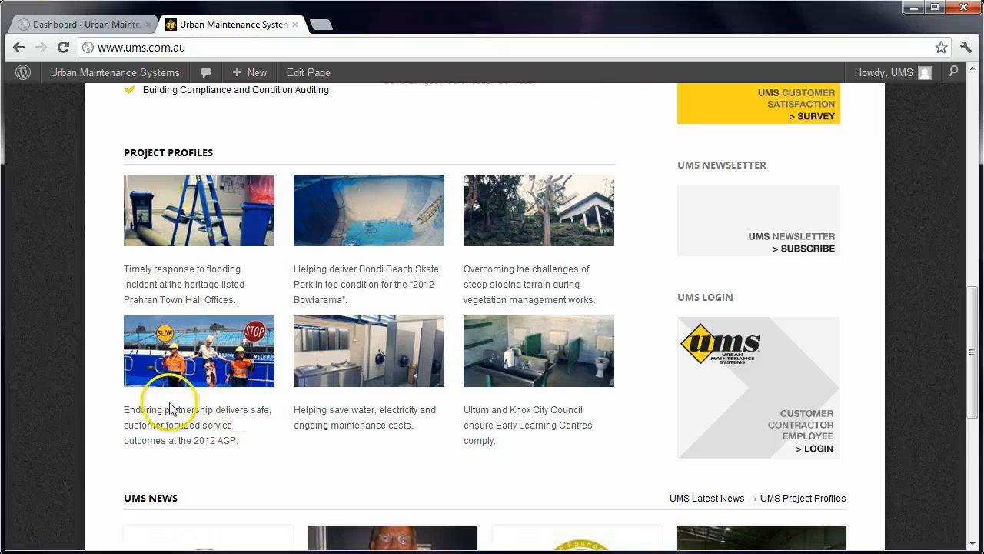
pyautogui.scroll(-2, 172, 342)
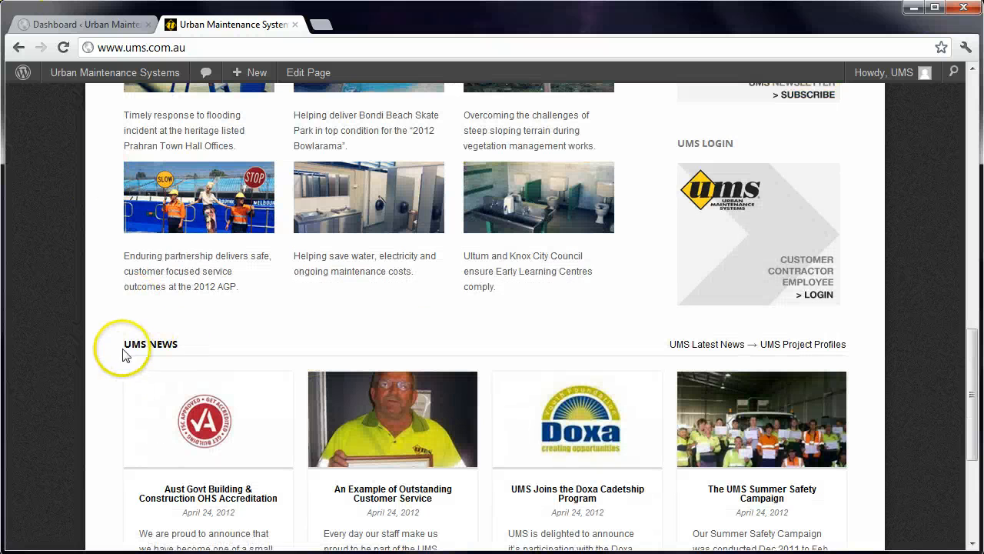
pyautogui.moveTo(123, 347); pyautogui.dragTo(399, 410)
pyautogui.scroll(12, 323, 385)
pyautogui.moveTo(448, 132)
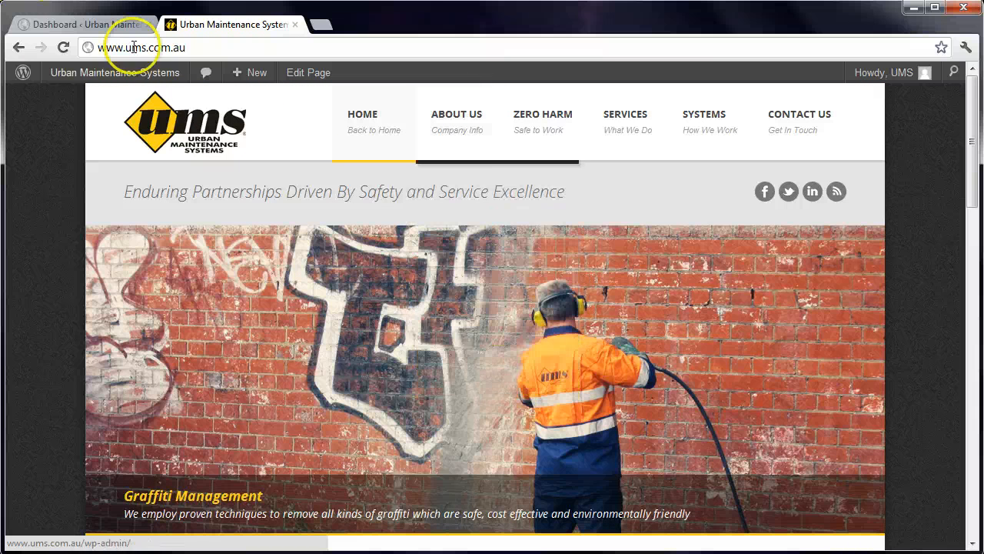
# Step: Open the post "Aust Govt Building & Construction OHS Accreditation" for editing from the site's dashboard
pyautogui.click(96, 26)
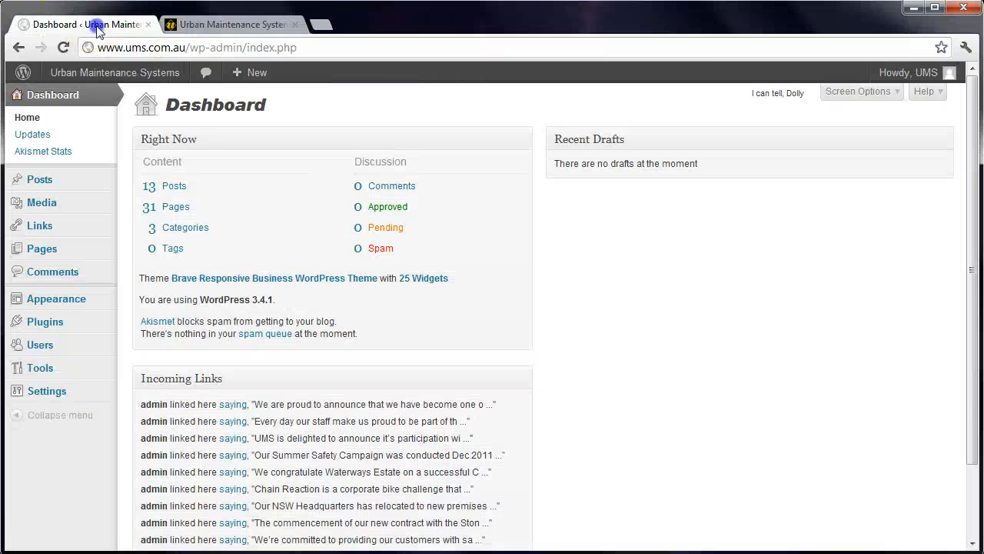
pyautogui.click(91, 179)
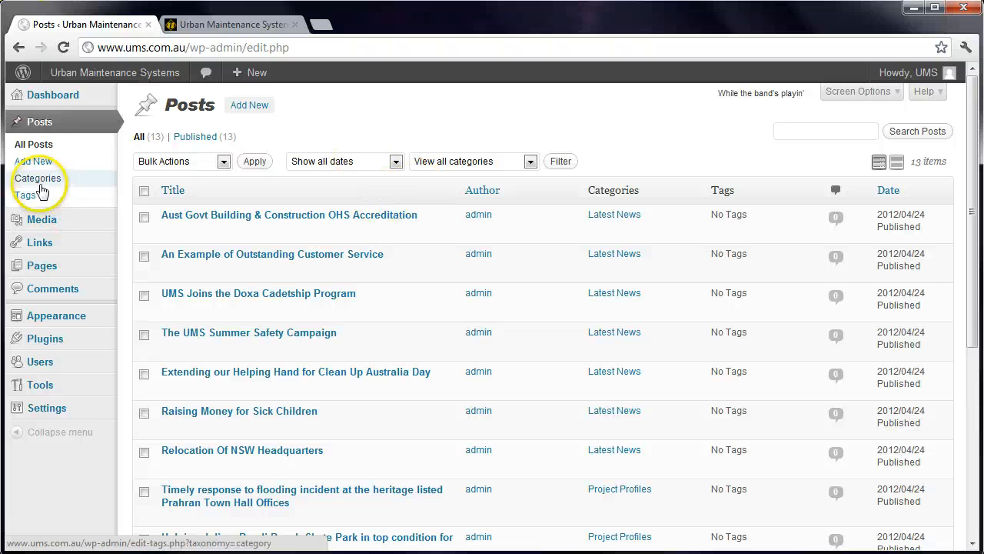
pyautogui.click(287, 219)
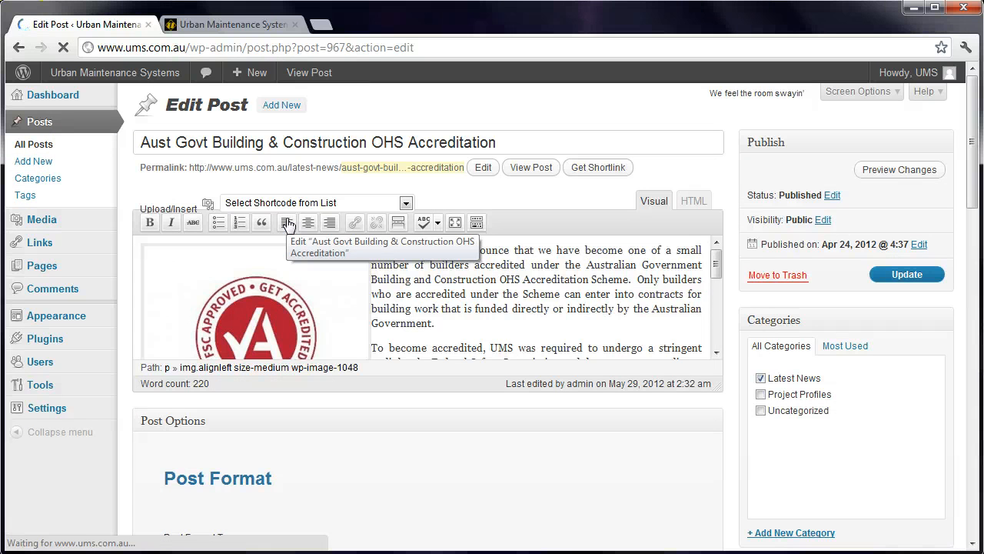
# Step: Enlarge the post's content editor and review its body, category, post format and featured image settings
pyautogui.moveTo(719, 385); pyautogui.dragTo(729, 536)
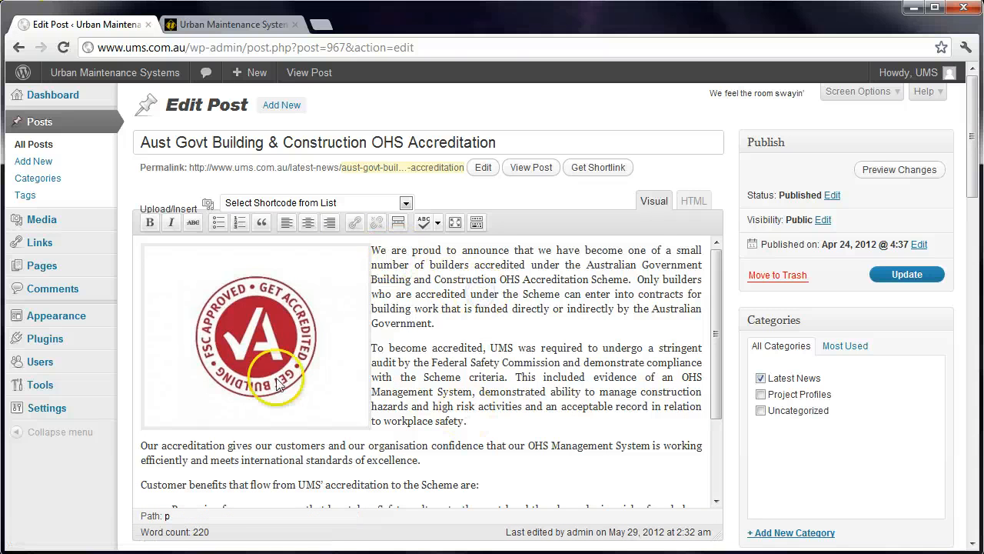
pyautogui.click(255, 370)
pyautogui.click(581, 326)
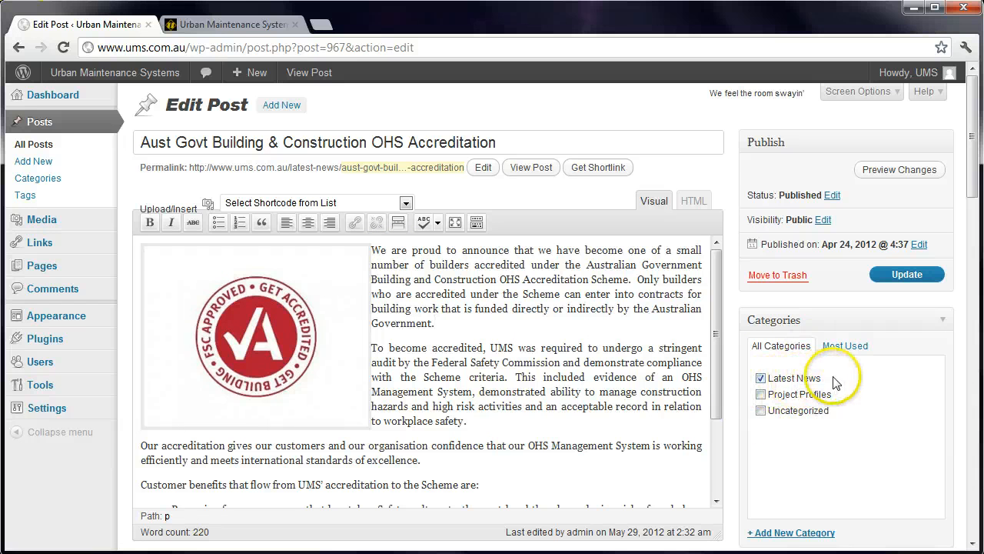
pyautogui.moveTo(973, 196); pyautogui.dragTo(973, 309)
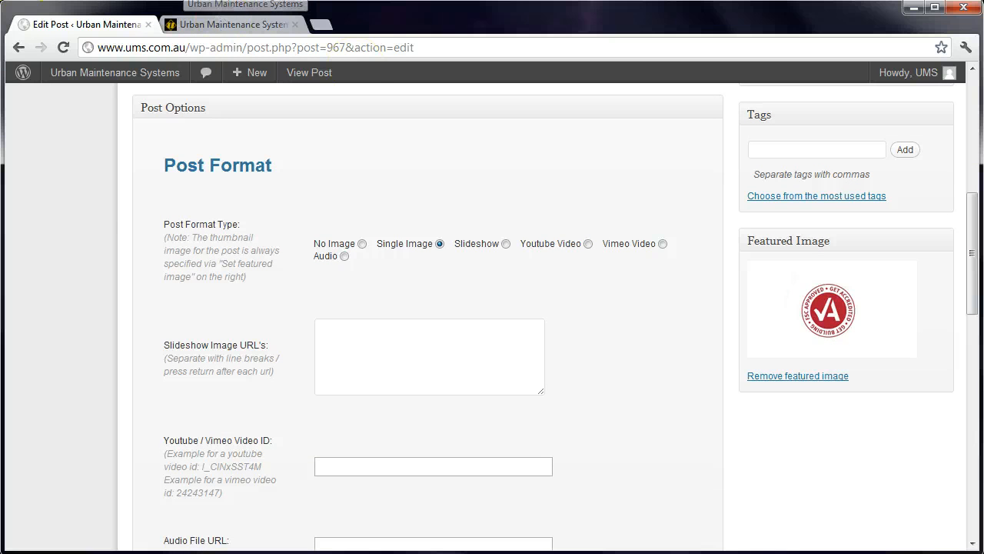
# Step: On the live site, check the accreditation post in the homepage news and the Latest News category, and open its full page
pyautogui.click(261, 25)
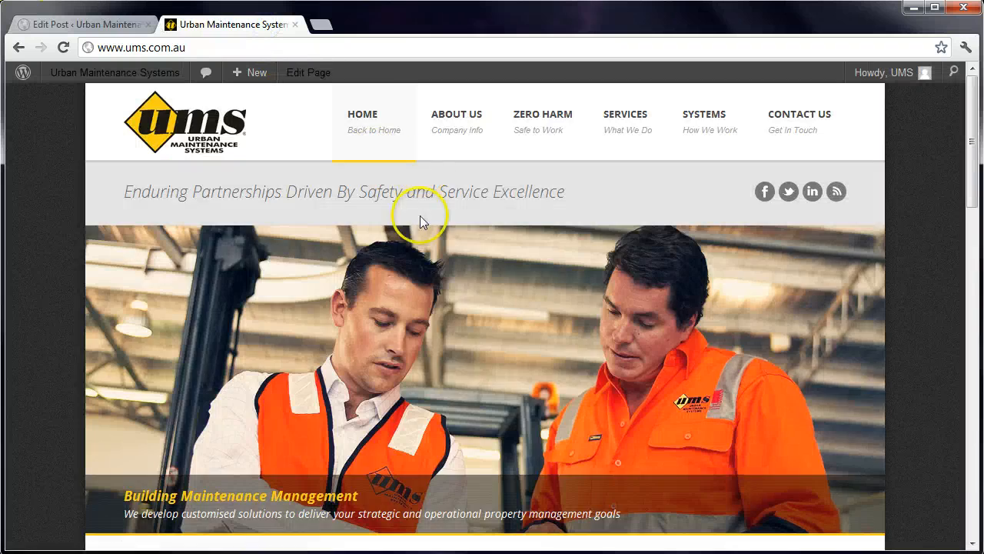
pyautogui.scroll(-15, 420, 215)
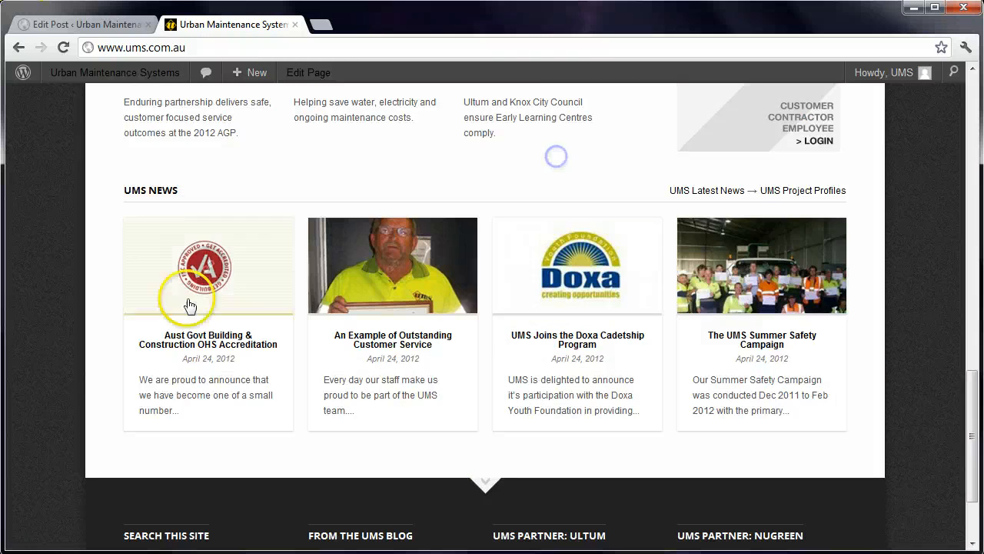
pyautogui.scroll(15, 193, 308)
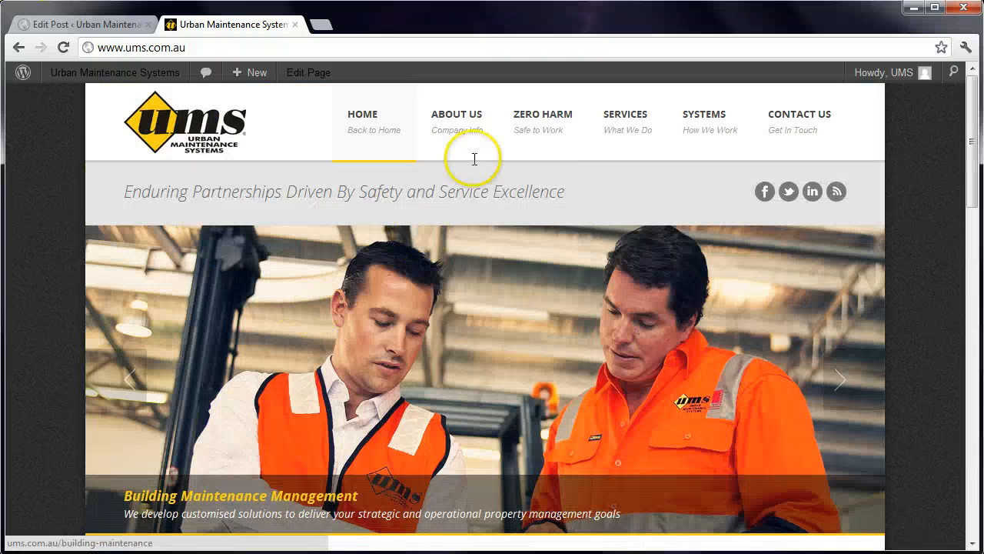
pyautogui.moveTo(457, 123)
pyautogui.click(490, 351)
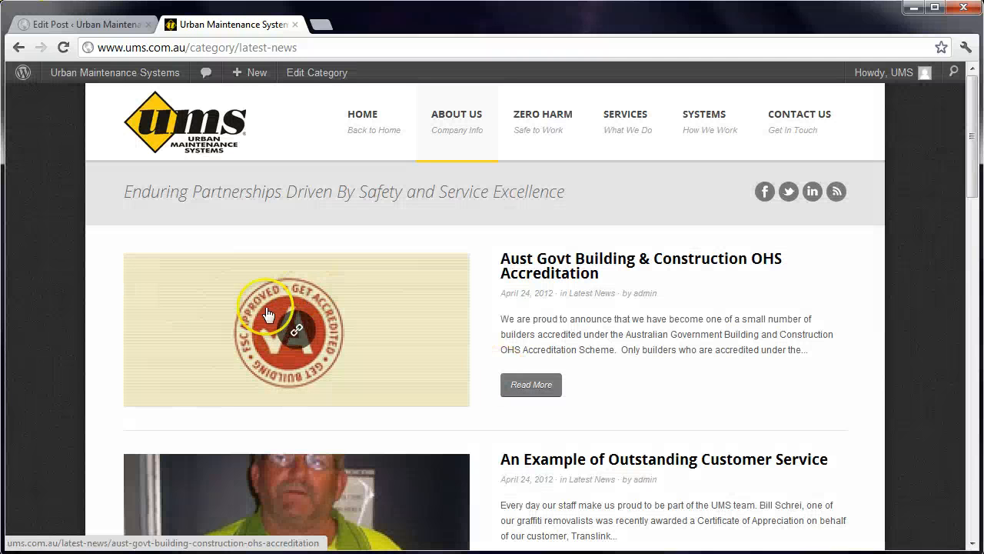
pyautogui.click(530, 280)
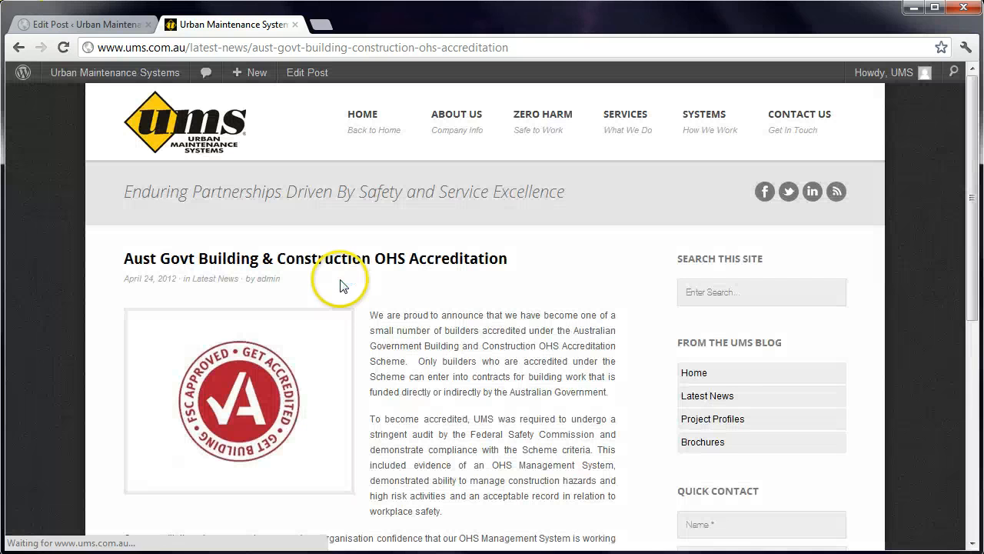
# Step: Return to editing the accreditation post, place the cursor in its first paragraph and show the second row of formatting tools
pyautogui.click(127, 24)
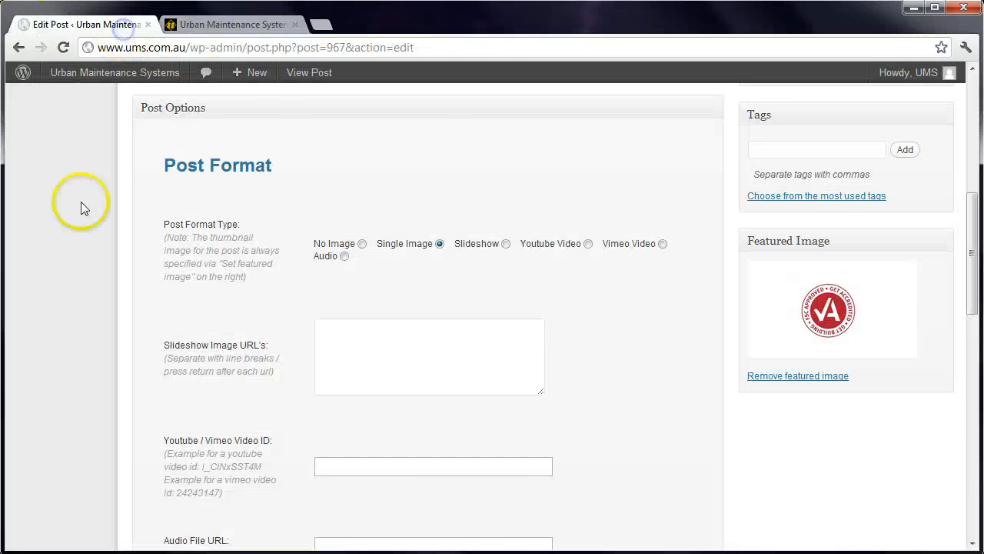
pyautogui.scroll(6, 339, 244)
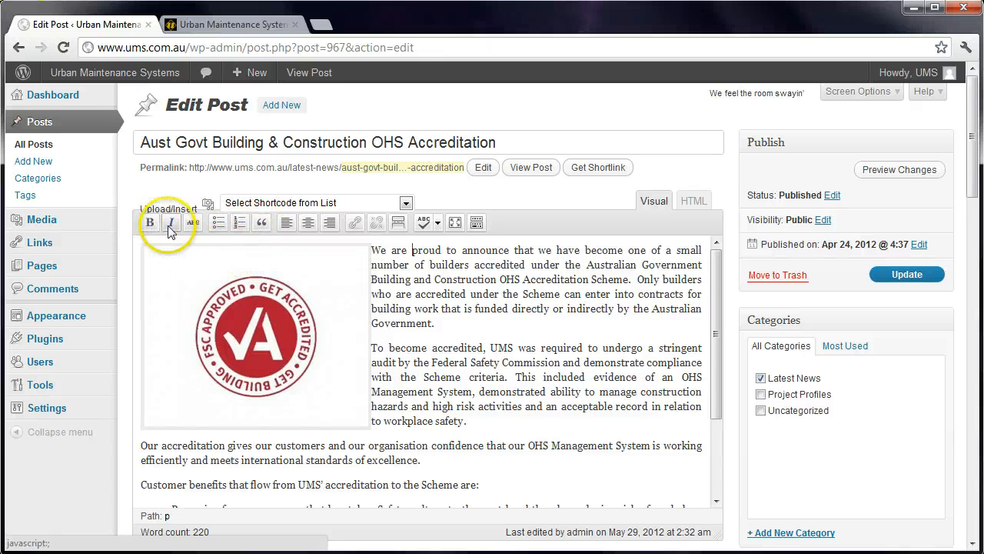
pyautogui.click(414, 250)
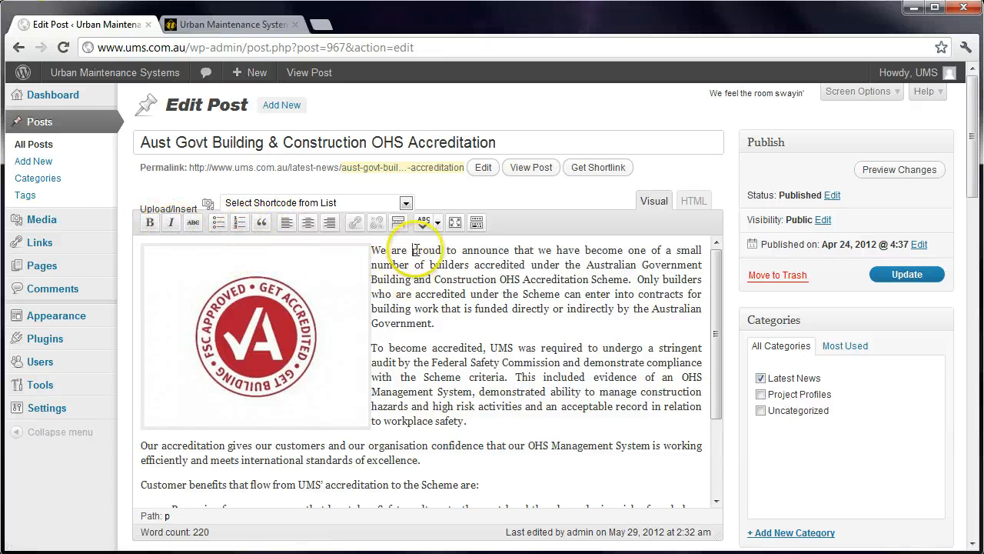
pyautogui.click(477, 223)
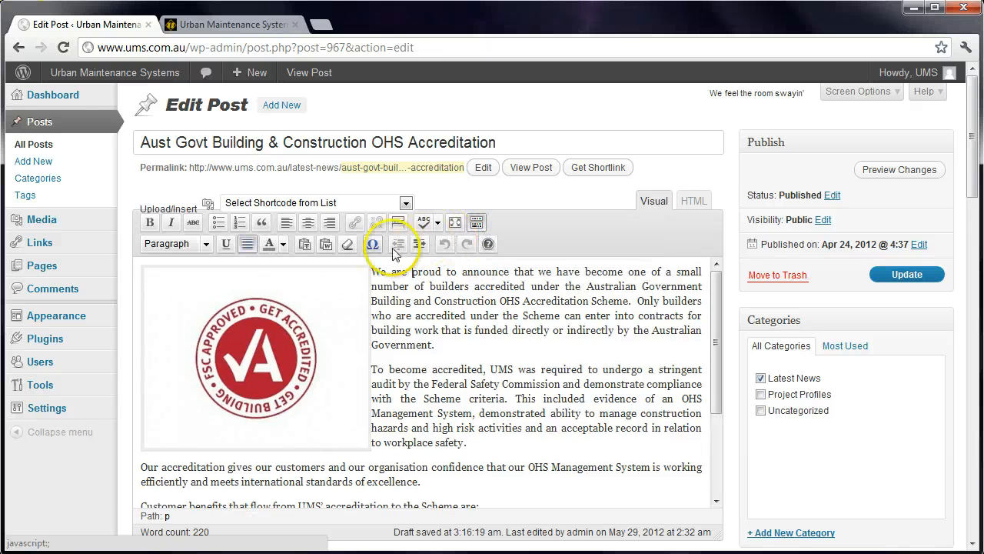
# Step: Examine the available paragraph formats and the text colour palette without applying any of them
pyautogui.click(203, 243)
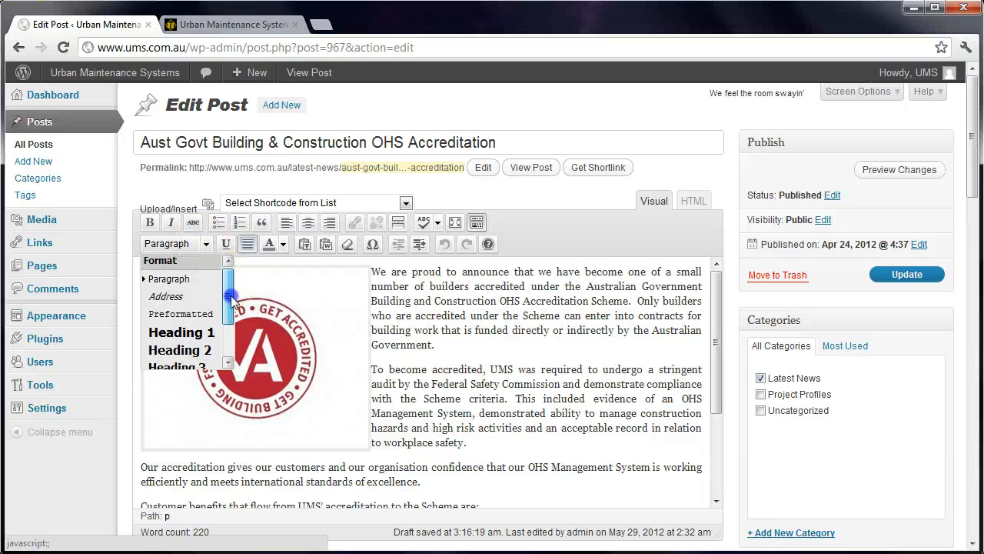
pyautogui.moveTo(231, 299); pyautogui.dragTo(230, 270)
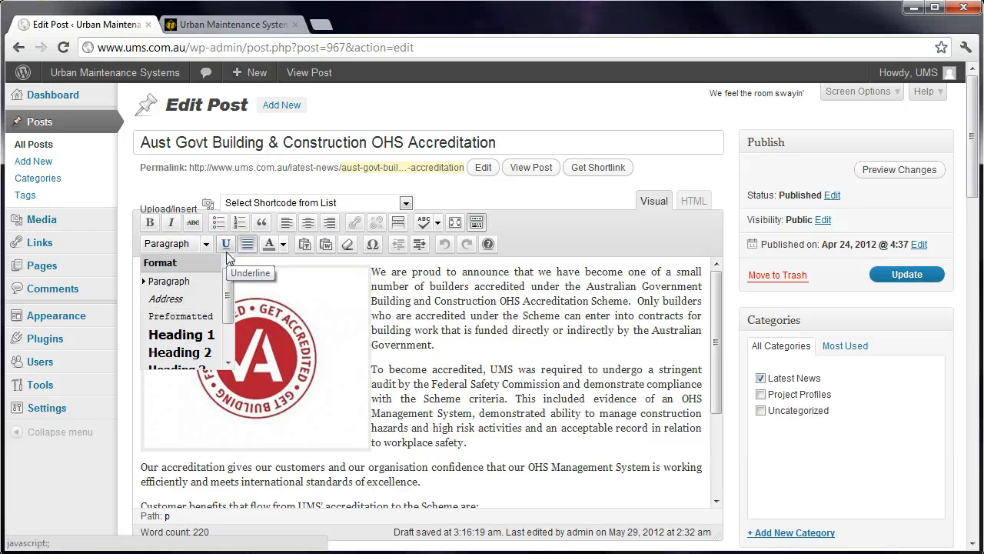
pyautogui.click(283, 244)
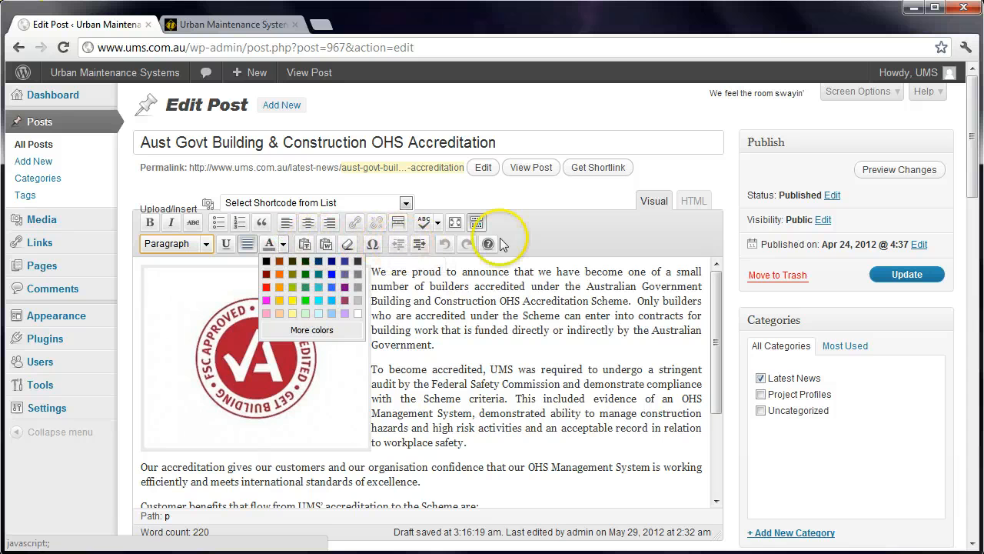
pyautogui.click(551, 234)
# Step: Show the post's HTML source and highlight the opening paragraph and image code before the first sentence
pyautogui.click(696, 205)
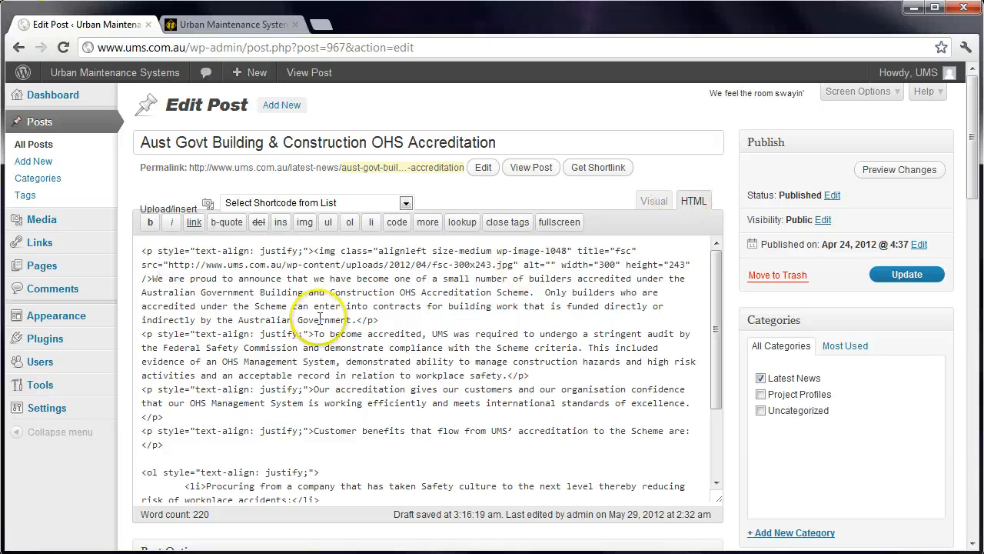
pyautogui.moveTo(143, 253); pyautogui.dragTo(175, 263)
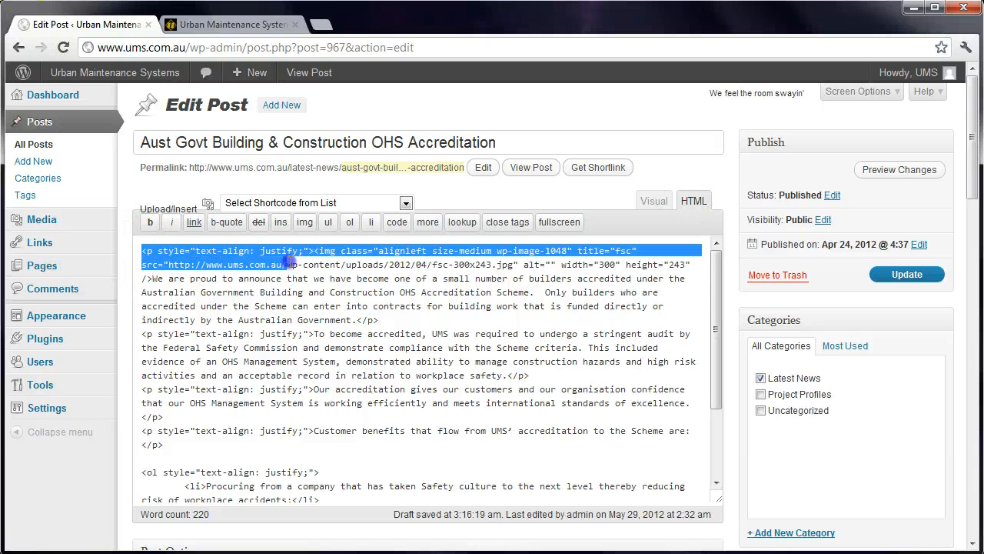
pyautogui.moveTo(444, 266); pyautogui.dragTo(220, 272)
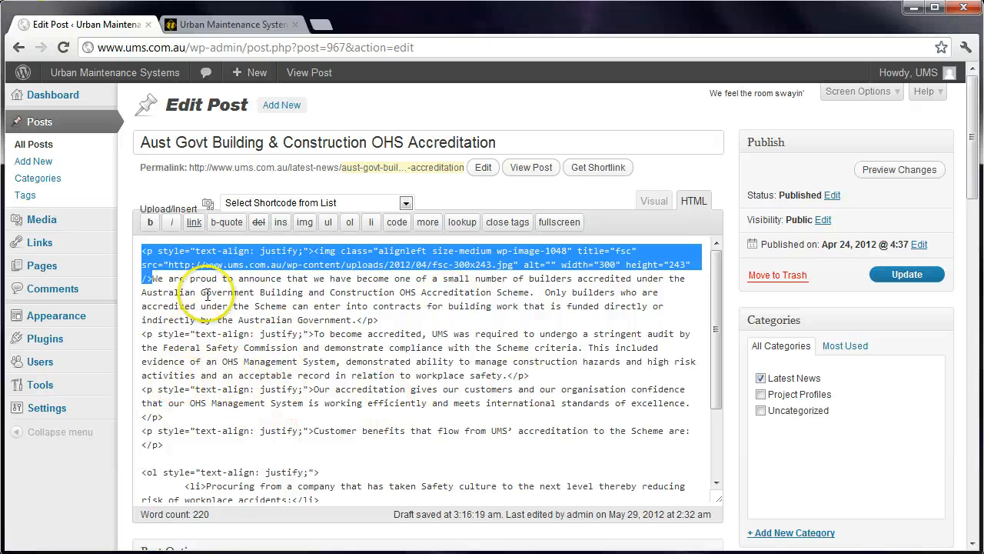
pyautogui.click(142, 251)
pyautogui.moveTo(145, 251)
pyautogui.mouseDown()
pyautogui.moveTo(147, 278)
pyautogui.moveTo(143, 251)
pyautogui.mouseUp()
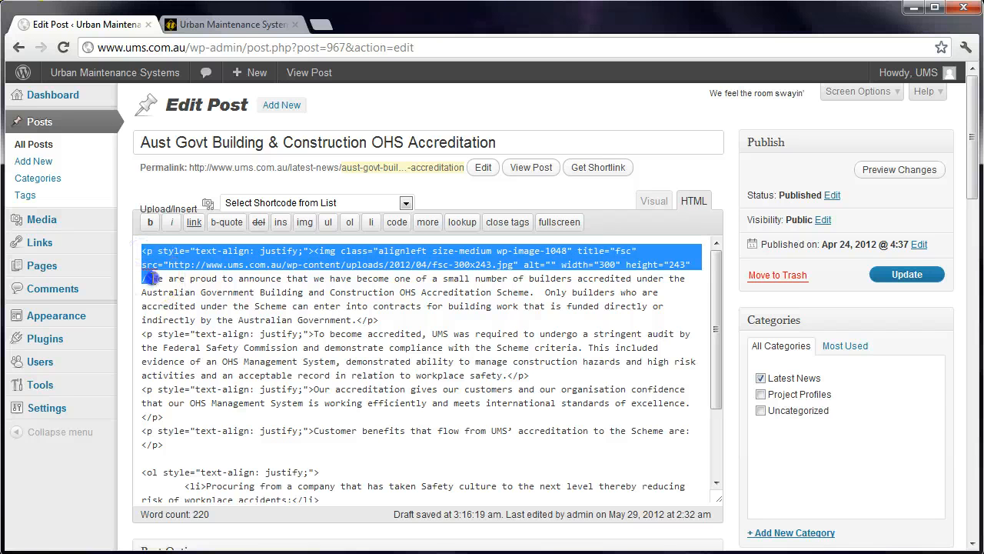
# Step: Insert the stray text "adsasd" before the closing bracket of the image tag and delete it again
pyautogui.click(152, 279)
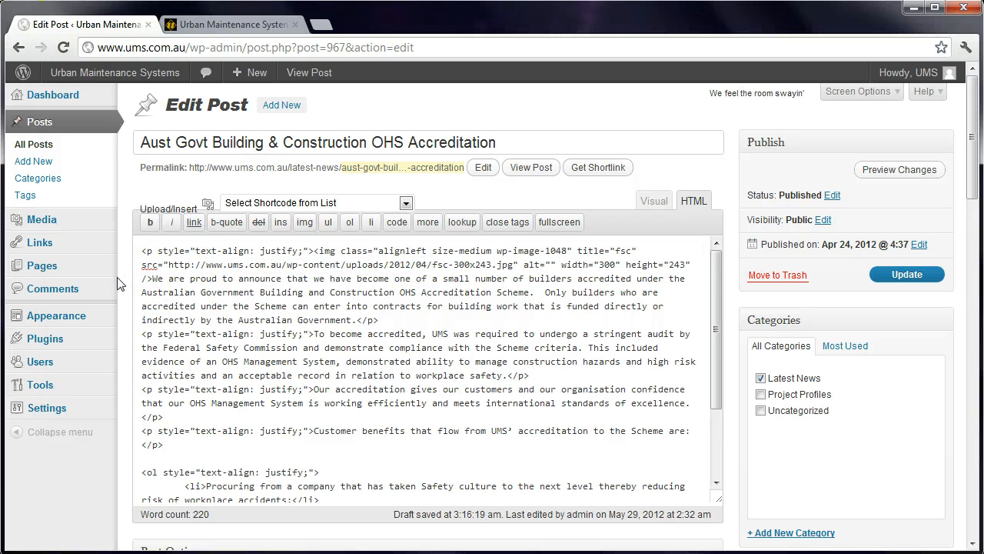
pyautogui.write('adsasd')
pyautogui.click(163, 281)
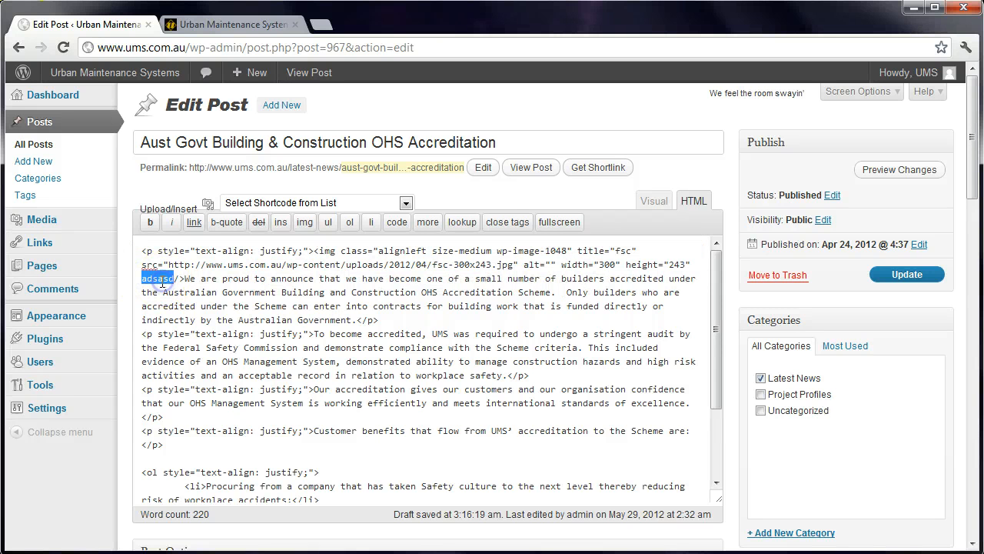
pyautogui.press('Delete')
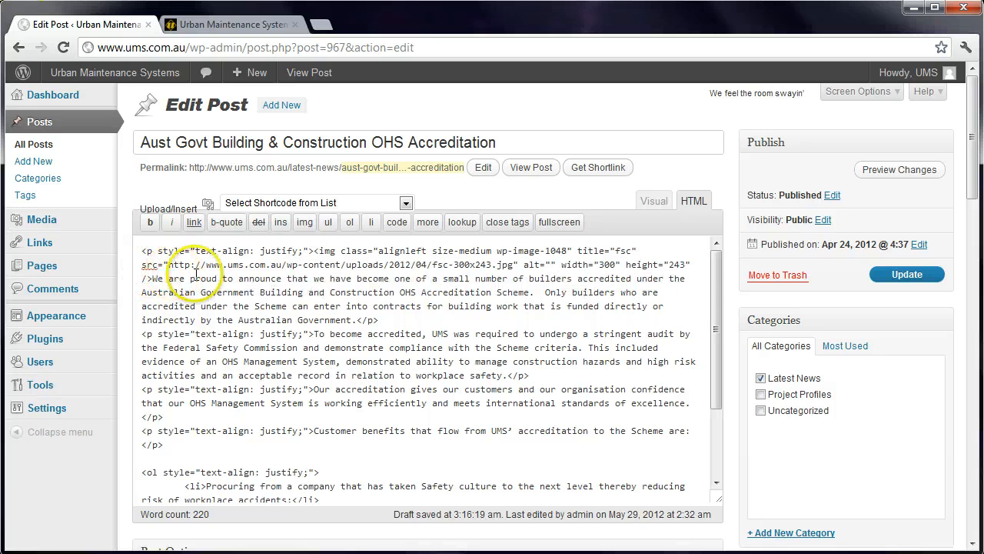
# Step: Return to the visual editor and add "Add in another sentence." at the end of the post's first paragraph
pyautogui.click(653, 203)
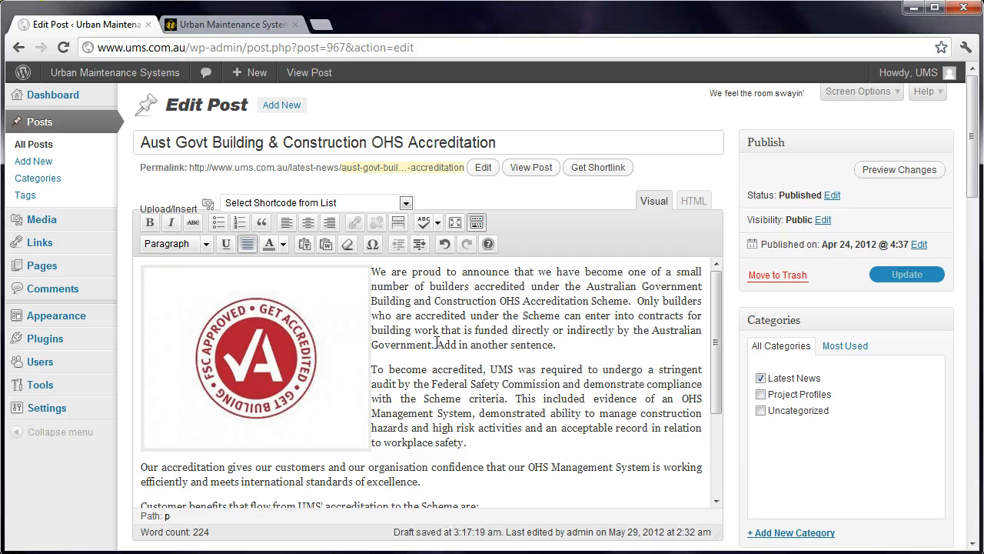
pyautogui.click(435, 343)
pyautogui.click(520, 350)
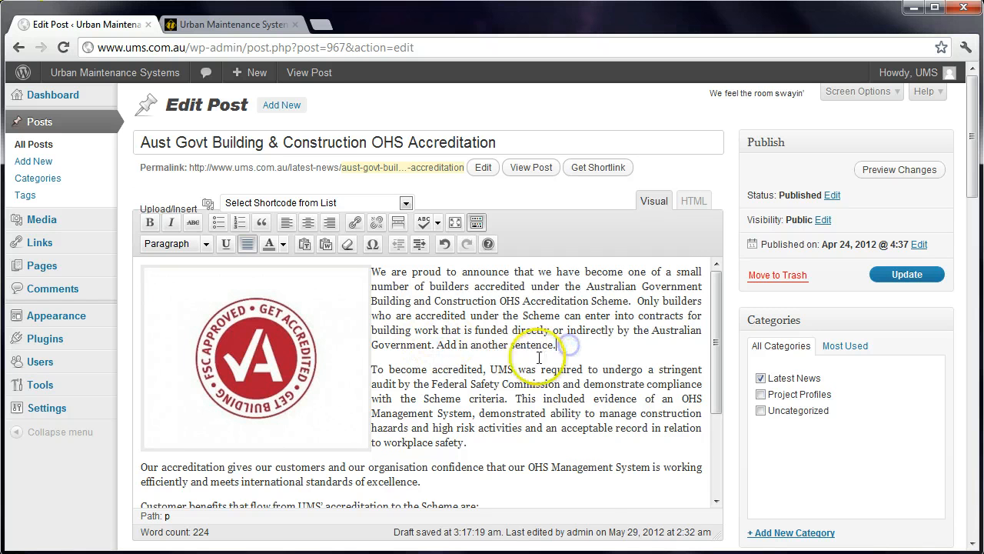
pyautogui.scroll(-3, 512, 342)
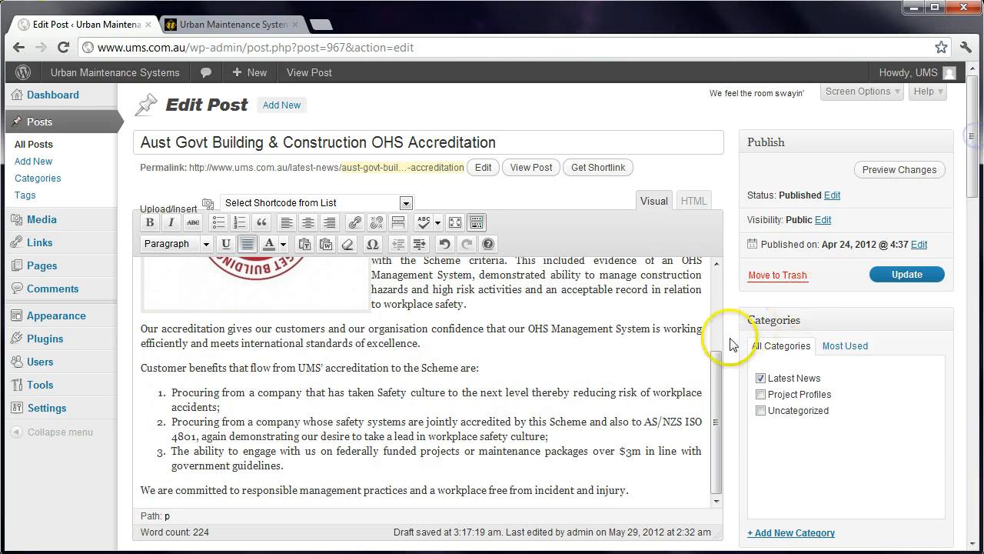
# Step: Preview the post changes, highlight the added sentence "Add in another sentence." on the preview page, and return to the post editor
pyautogui.scroll(5, 714, 345)
pyautogui.click(915, 175)
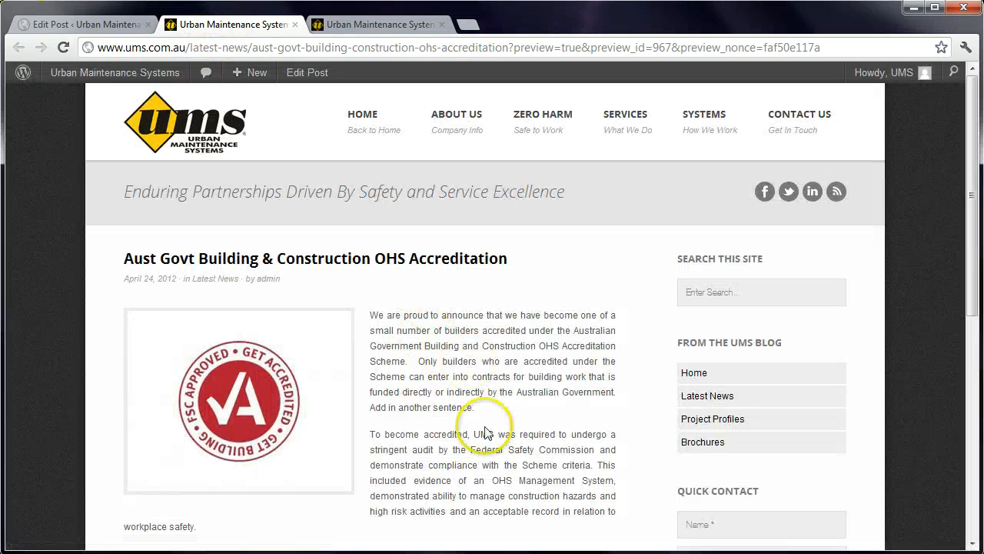
pyautogui.moveTo(476, 408); pyautogui.dragTo(400, 406)
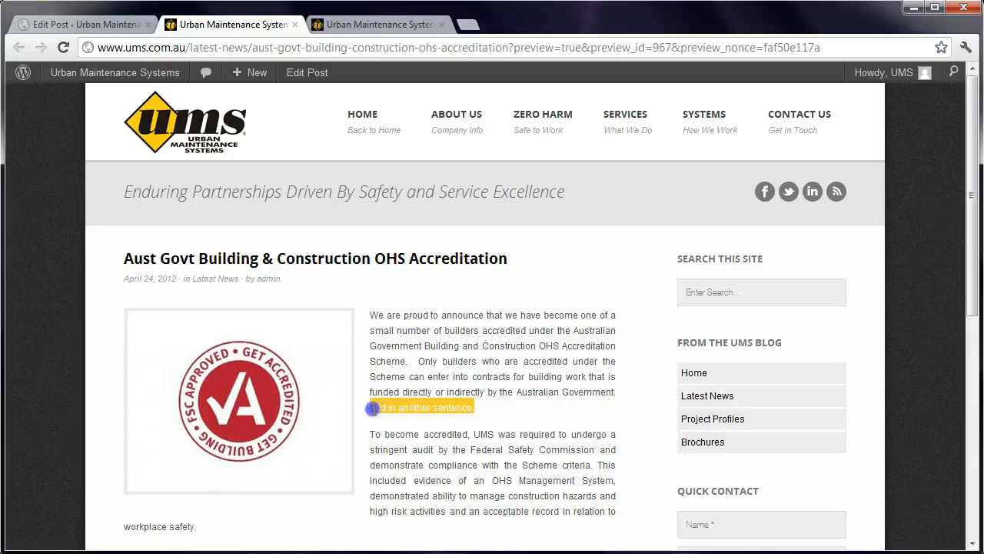
pyautogui.click(80, 24)
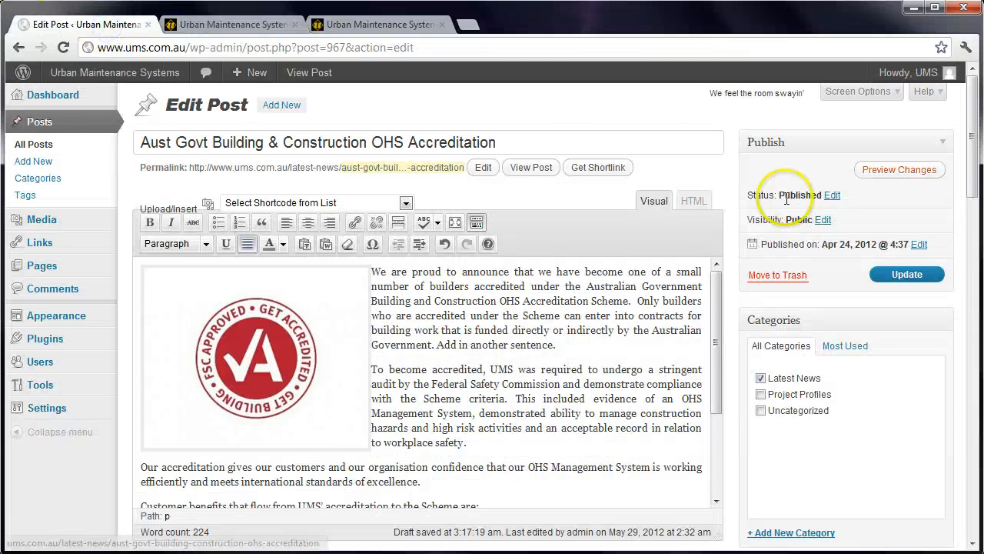
# Step: Review the post's categories, tags, post format options and featured image
pyautogui.scroll(-5, 439, 333)
pyautogui.moveTo(973, 198); pyautogui.dragTo(978, 115)
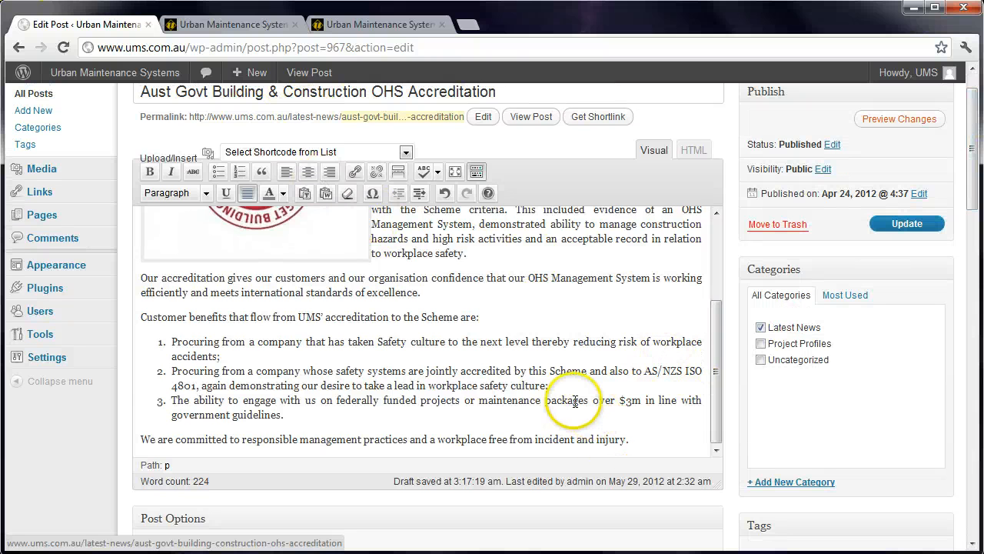
pyautogui.click(761, 344)
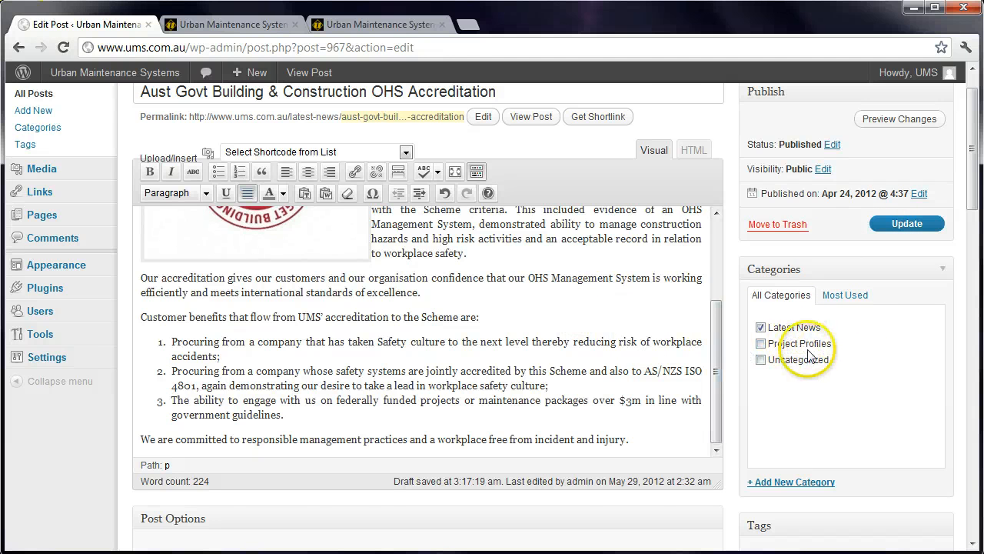
pyautogui.scroll(-2, 603, 350)
pyautogui.scroll(-6, 603, 350)
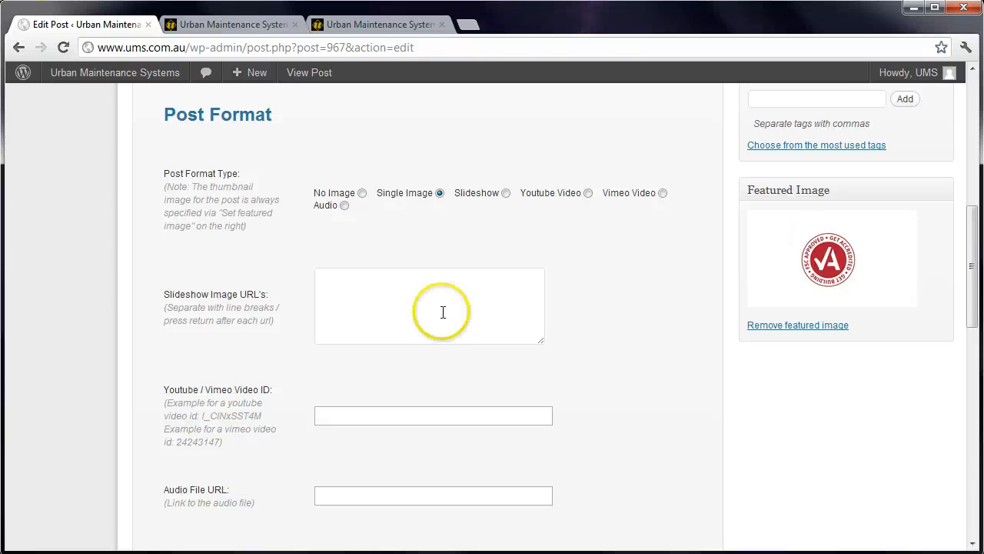
pyautogui.scroll(4, 607, 396)
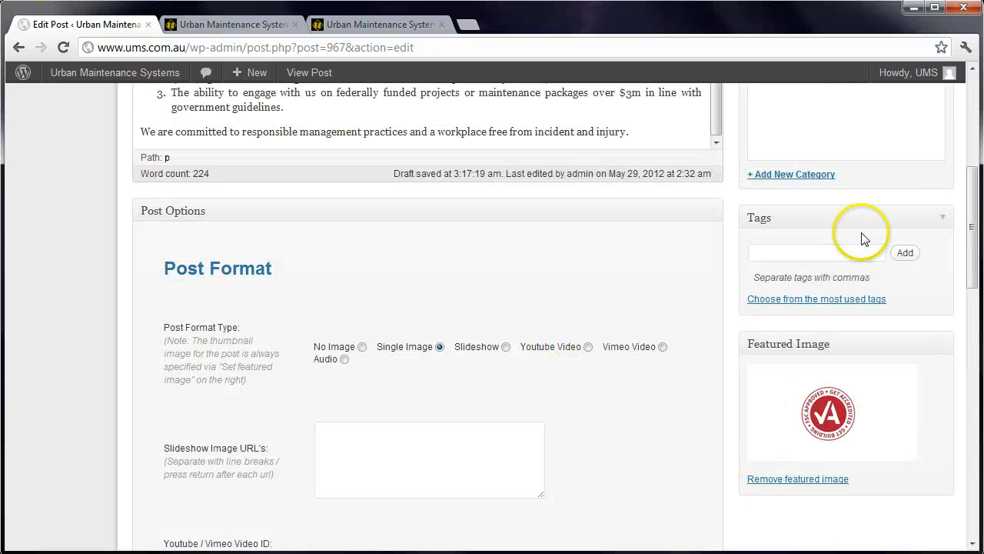
pyautogui.moveTo(973, 210); pyautogui.dragTo(974, 135)
# Step: Select the accreditation logo image beside the first paragraphs and delete it from the post body
pyautogui.click(323, 304)
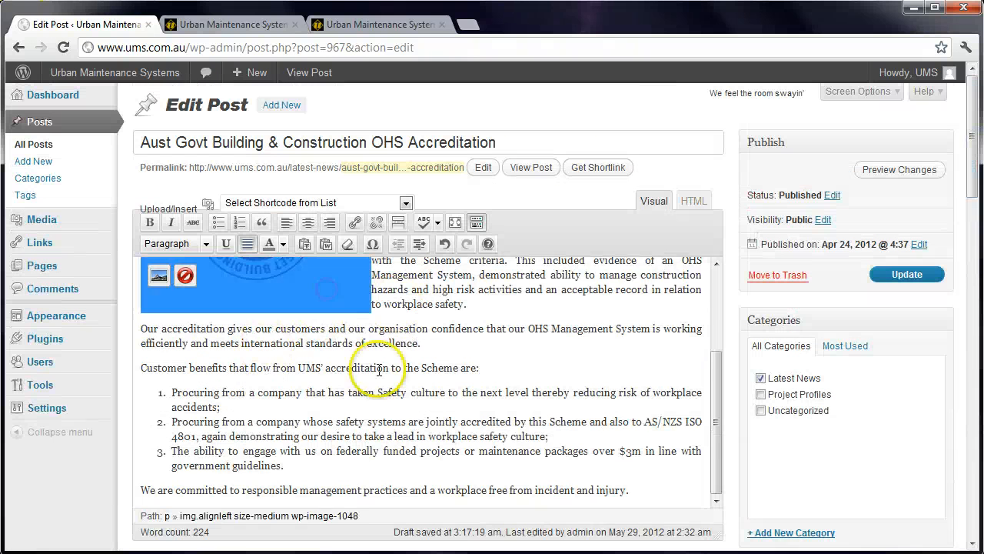
pyautogui.scroll(2, 385, 384)
pyautogui.click(419, 321)
pyautogui.moveTo(259, 336); pyautogui.dragTo(163, 377)
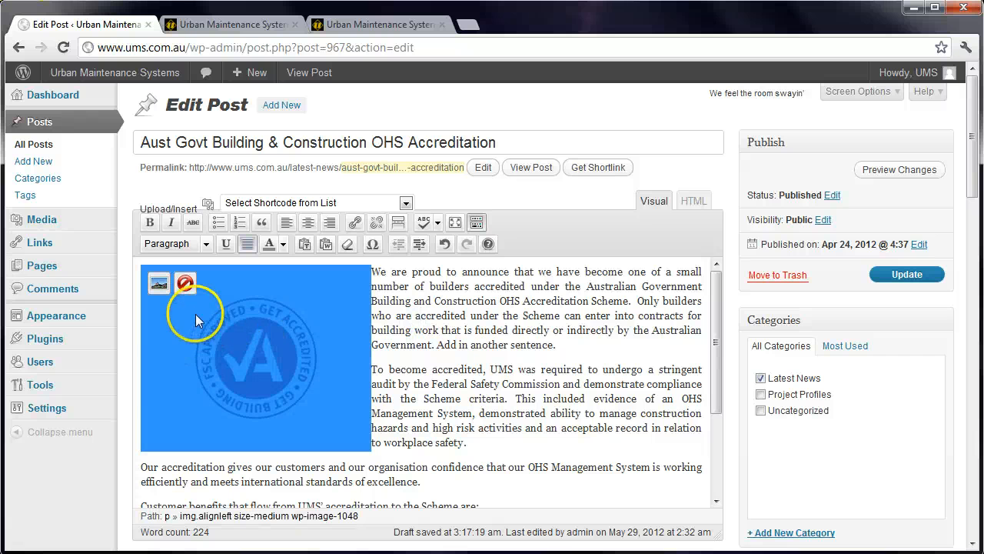
pyautogui.click(462, 327)
pyautogui.click(253, 307)
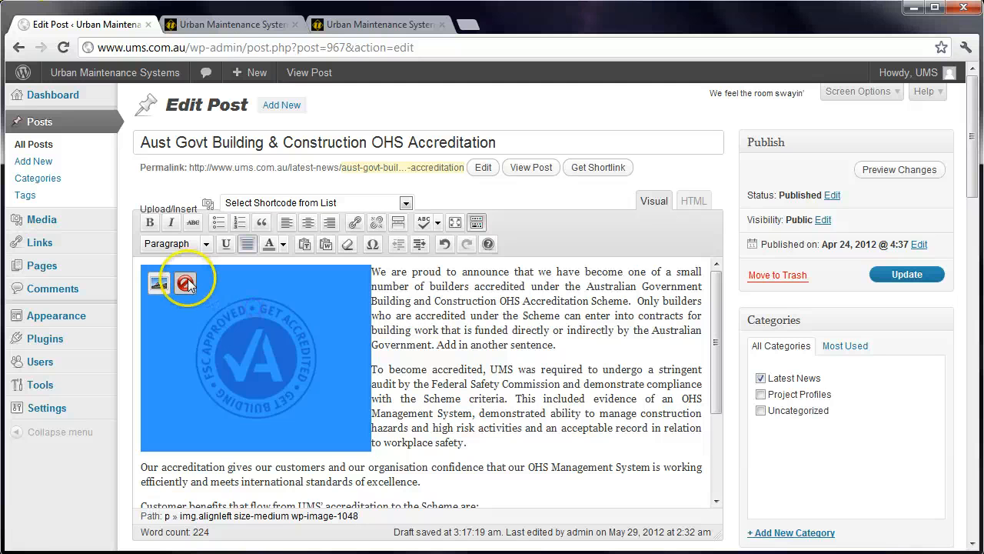
pyautogui.click(185, 283)
pyautogui.click(200, 301)
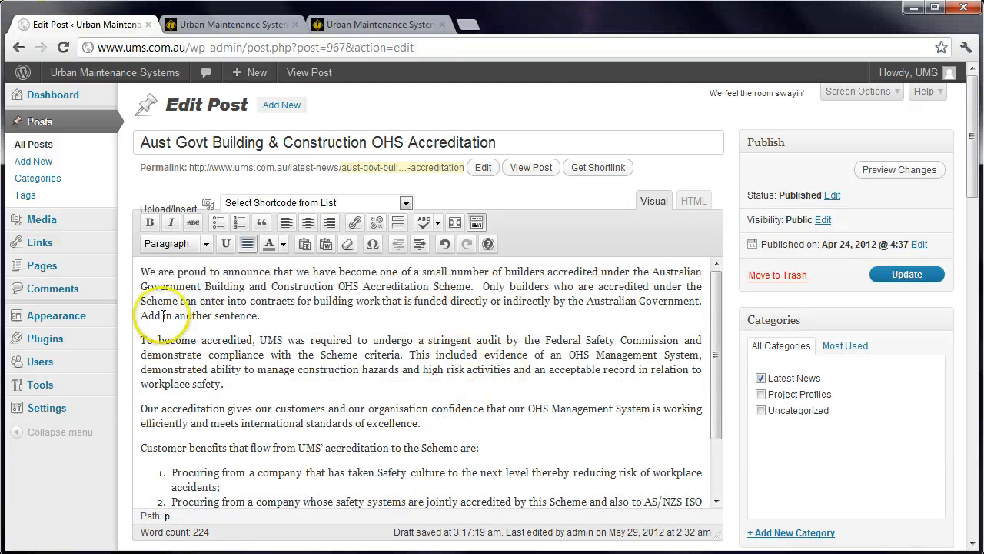
# Step: Open the media uploader for the start of the first paragraph, and save the logo from the live post page as fsc-300x243.jpg in Downloads
pyautogui.click(139, 275)
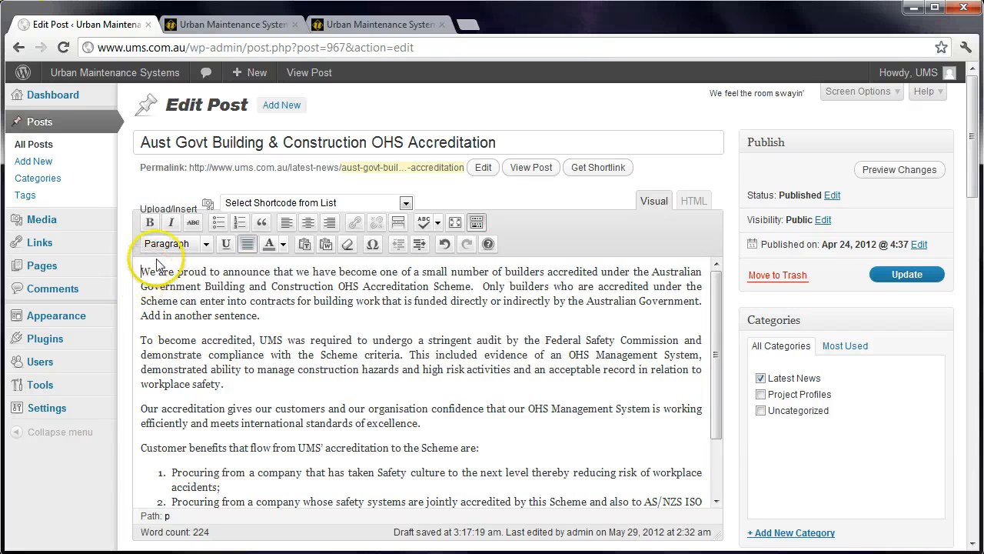
pyautogui.click(208, 206)
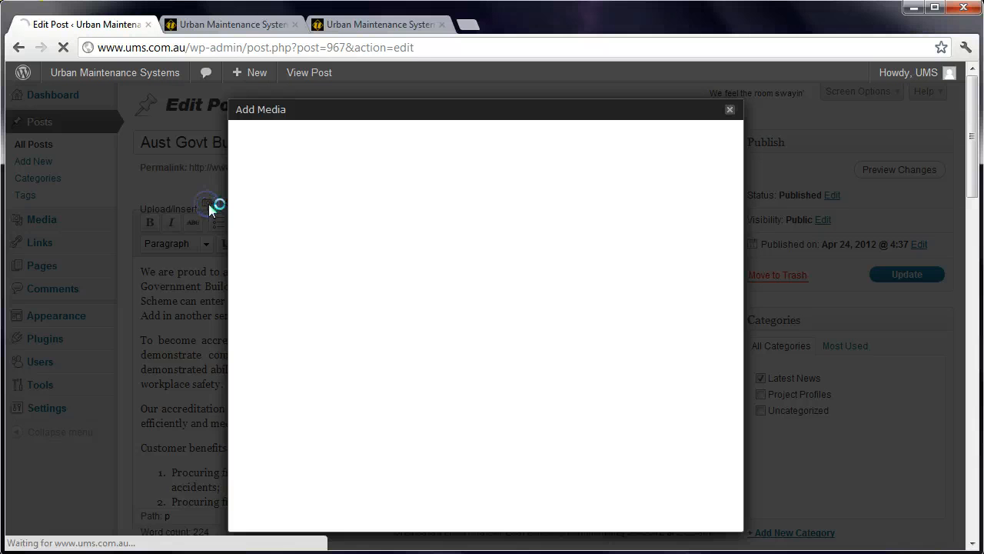
pyautogui.click(356, 26)
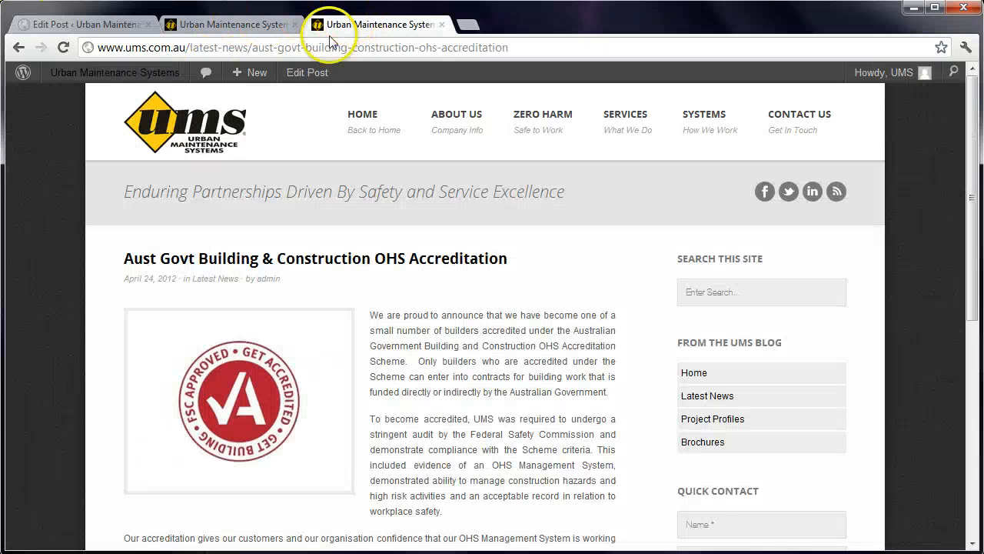
pyautogui.rightClick(273, 376)
pyautogui.click(343, 383)
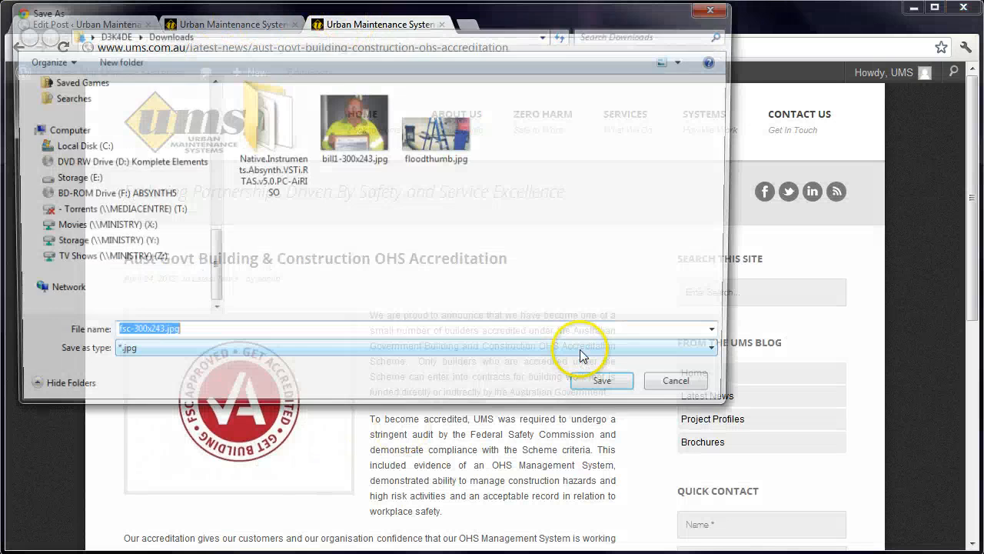
pyautogui.click(598, 389)
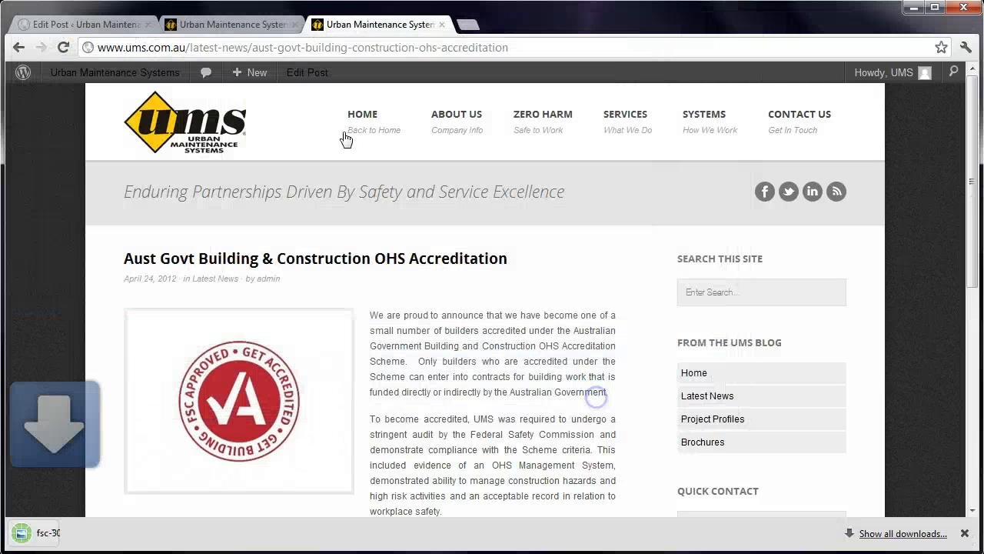
pyautogui.click(115, 25)
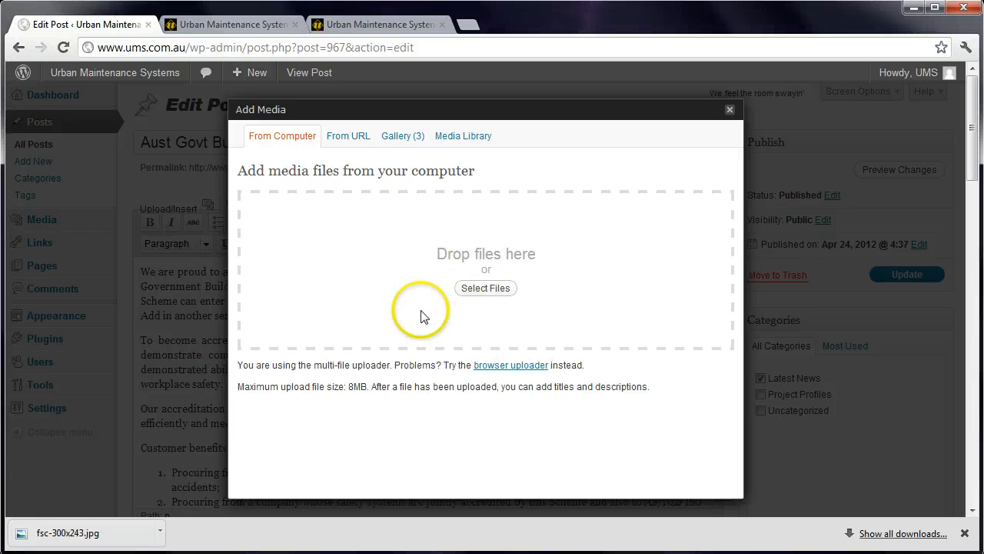
# Step: Upload fsc-300x243.jpg from the Downloads folder to the post's media
pyautogui.click(497, 289)
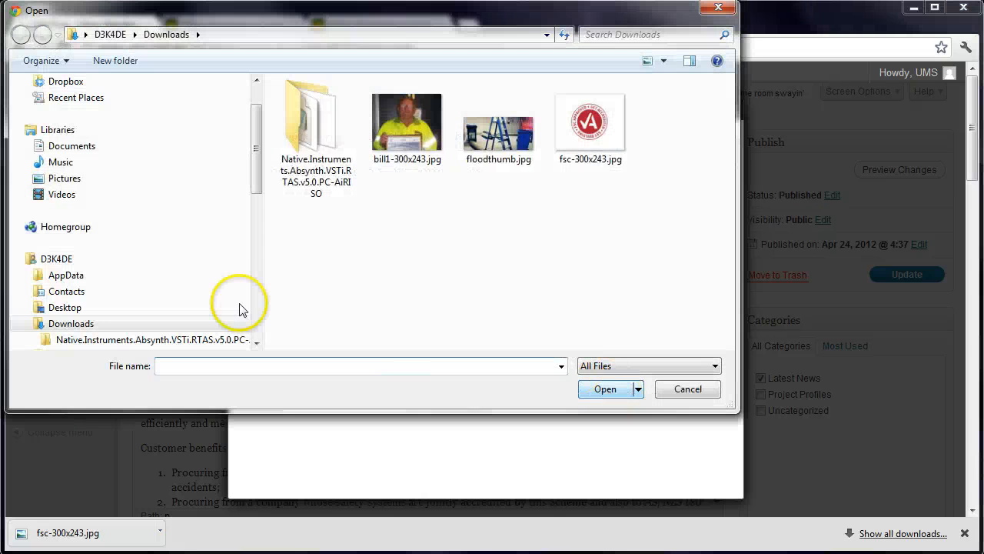
pyautogui.click(103, 146)
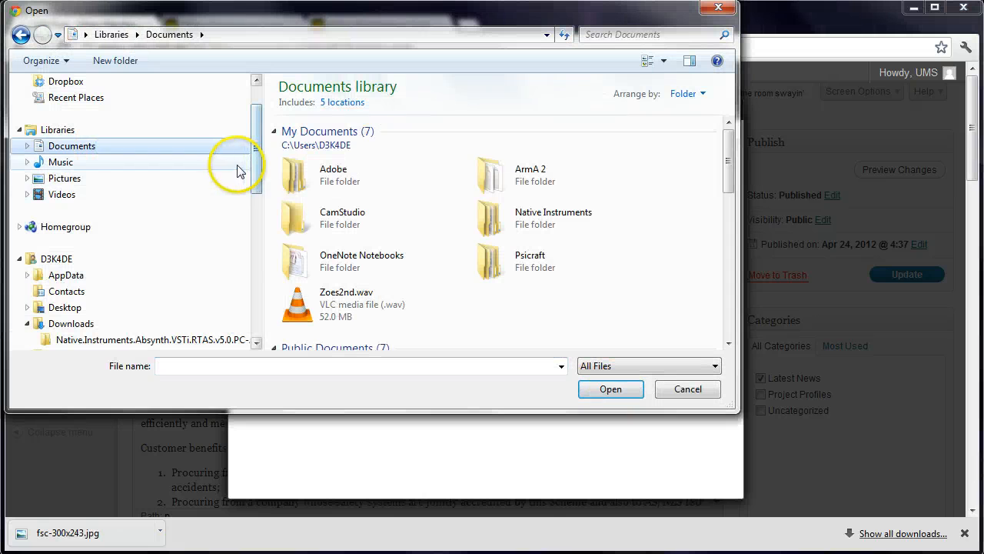
pyautogui.moveTo(256, 173); pyautogui.dragTo(259, 133)
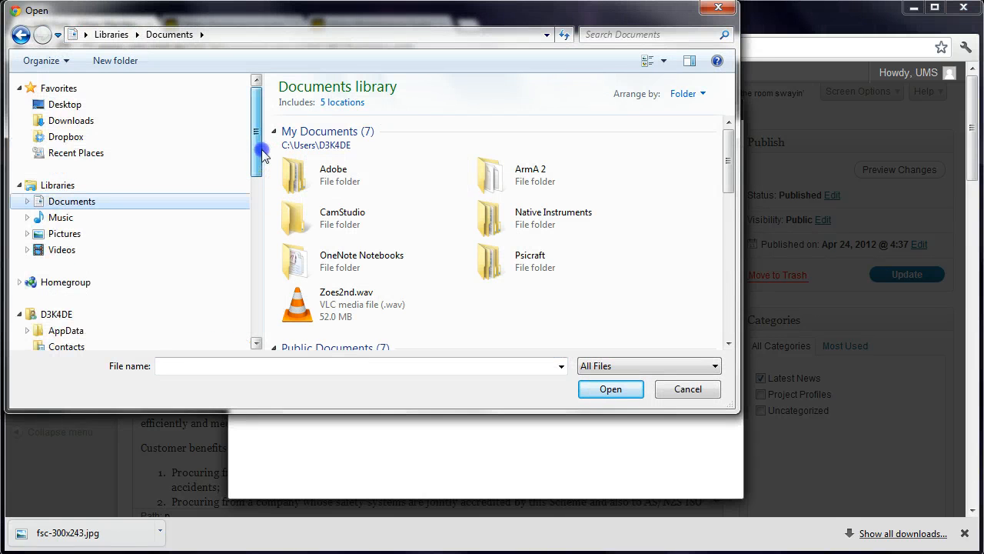
pyautogui.click(108, 123)
pyautogui.click(589, 124)
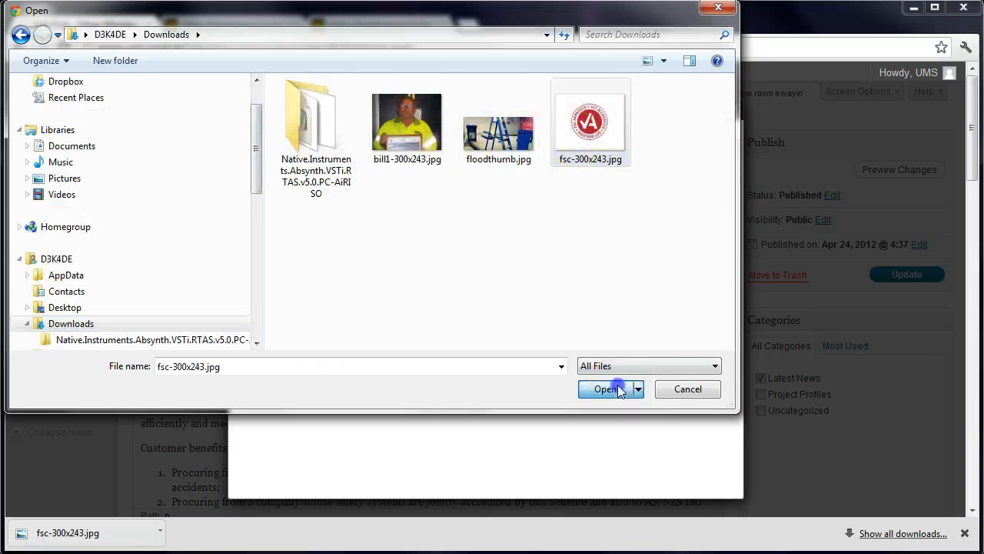
pyautogui.click(610, 389)
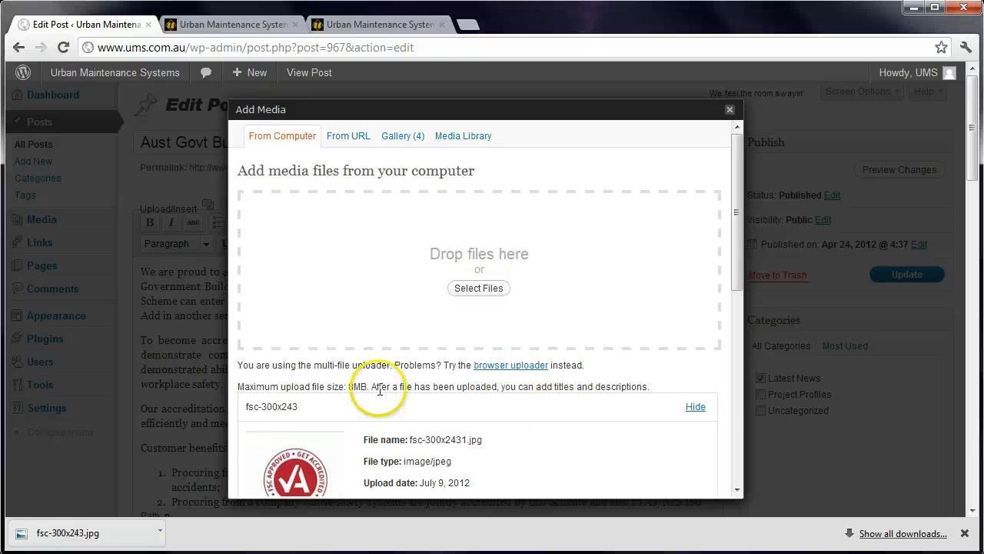
# Step: Look through the uploaded image's details, collapsing and reopening its entry
pyautogui.scroll(-4, 418, 341)
pyautogui.scroll(2, 384, 378)
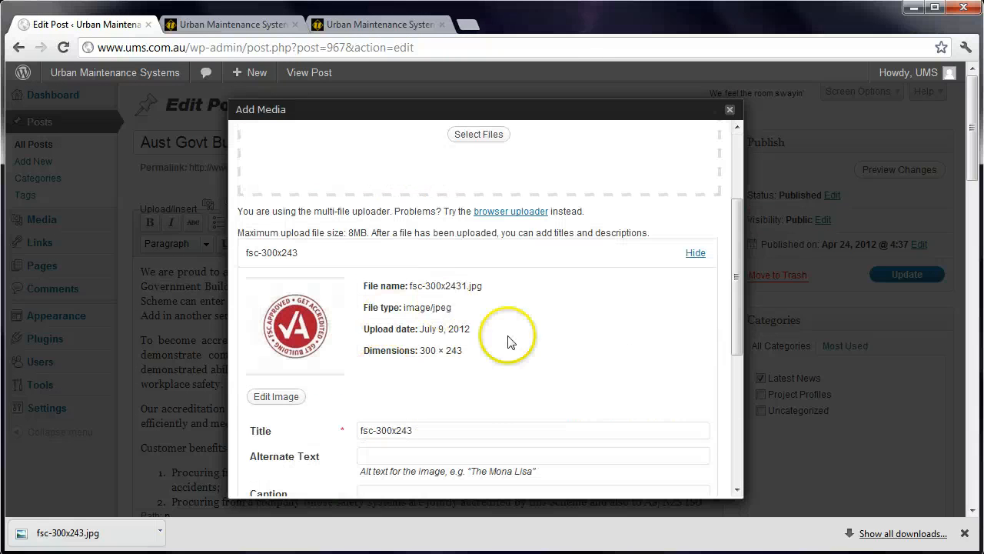
pyautogui.scroll(-2, 576, 272)
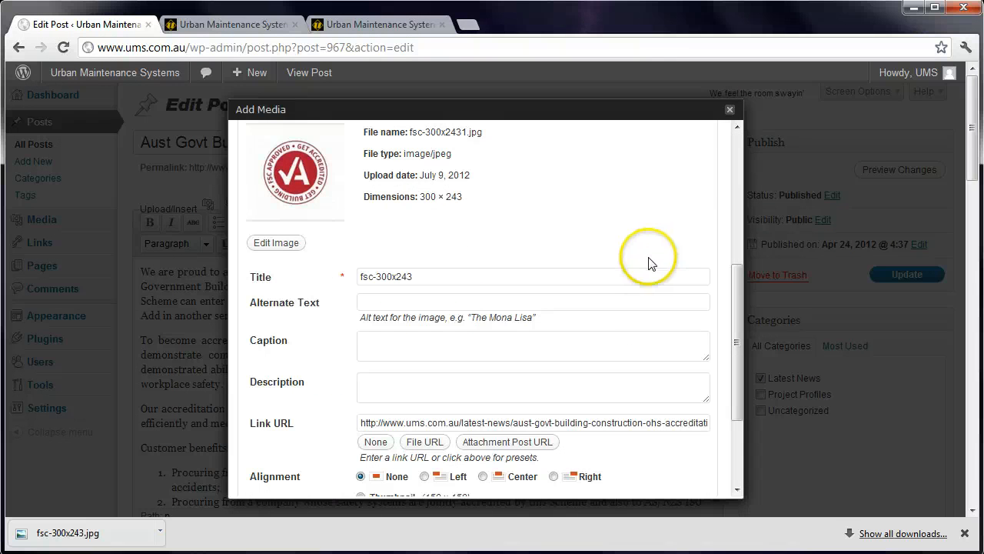
pyautogui.scroll(2, 649, 263)
pyautogui.click(692, 253)
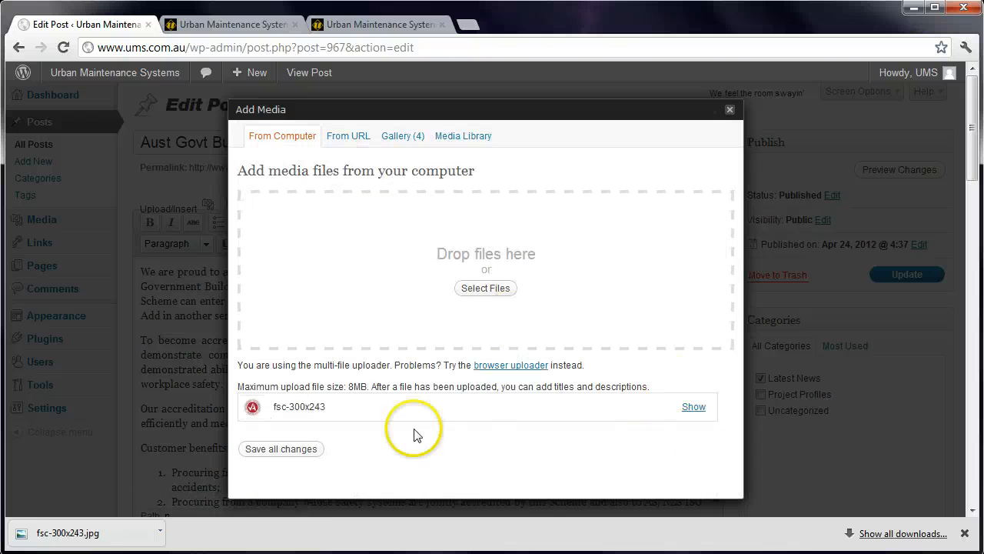
pyautogui.click(702, 409)
# Step: Set the image's link URL to none and its alignment to Left, and insert it into the post at Full Size
pyautogui.scroll(-5, 461, 367)
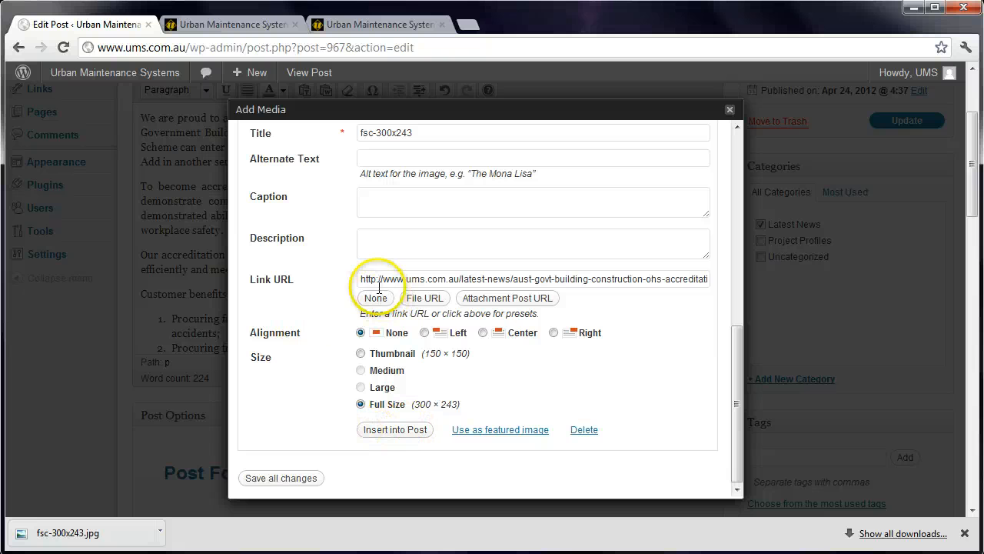
pyautogui.moveTo(363, 279); pyautogui.dragTo(706, 278)
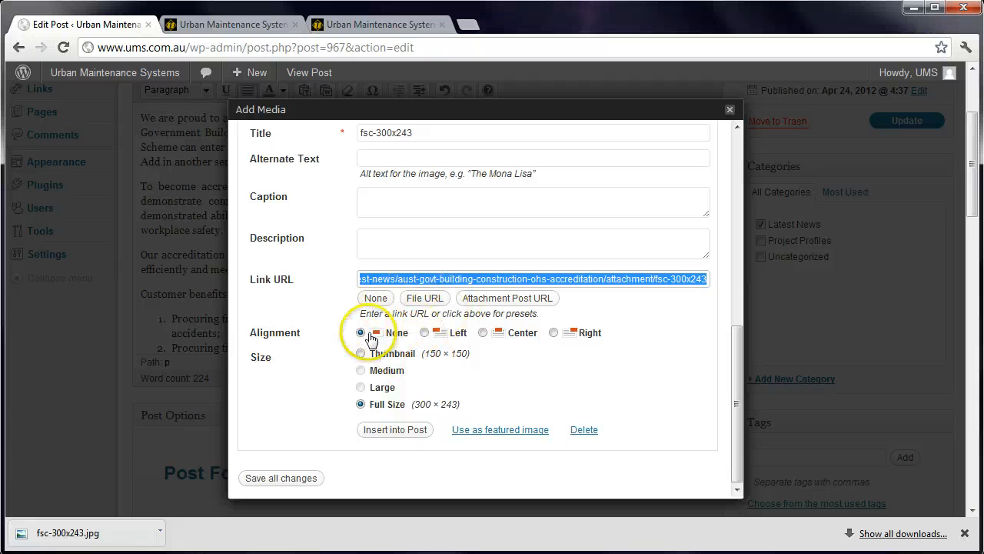
pyautogui.click(375, 298)
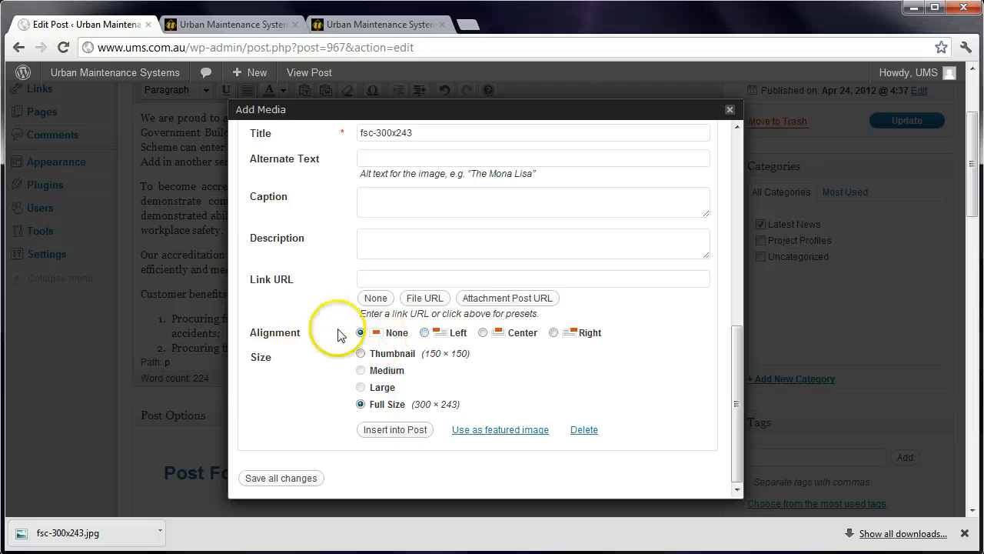
pyautogui.click(425, 335)
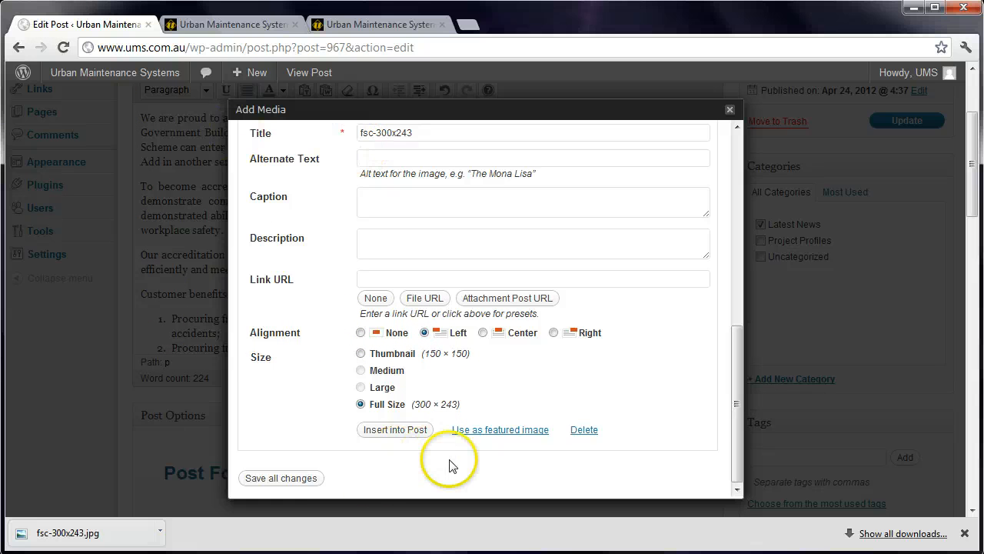
pyautogui.click(397, 430)
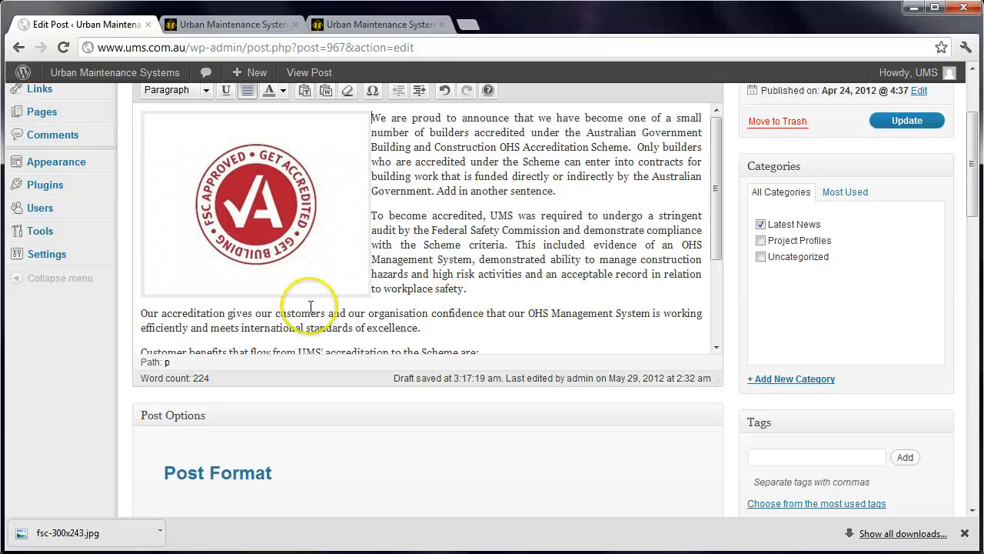
# Step: Check the placement of the reinserted logo image in the post body by selecting and deselecting it
pyautogui.scroll(2, 311, 306)
pyautogui.click(258, 366)
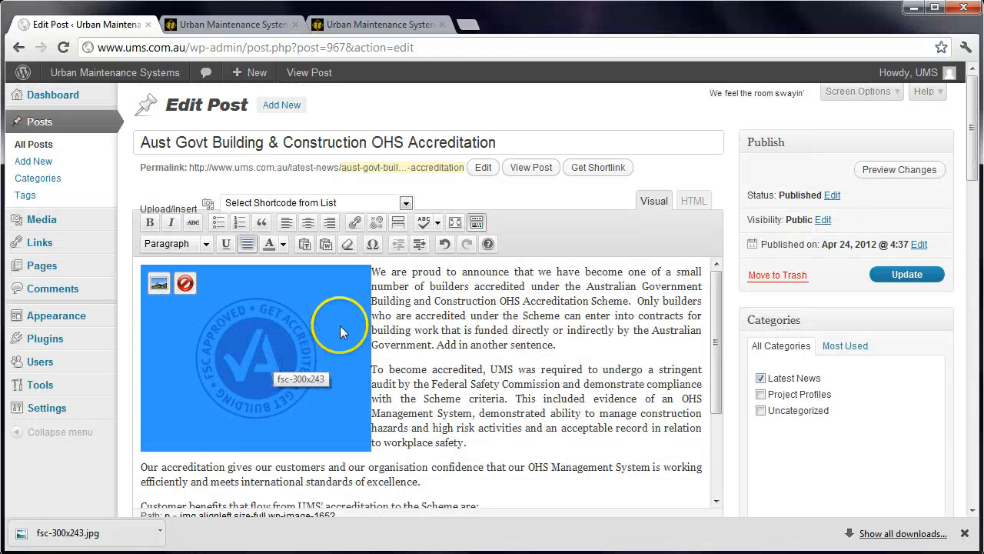
pyautogui.click(549, 330)
pyautogui.click(234, 393)
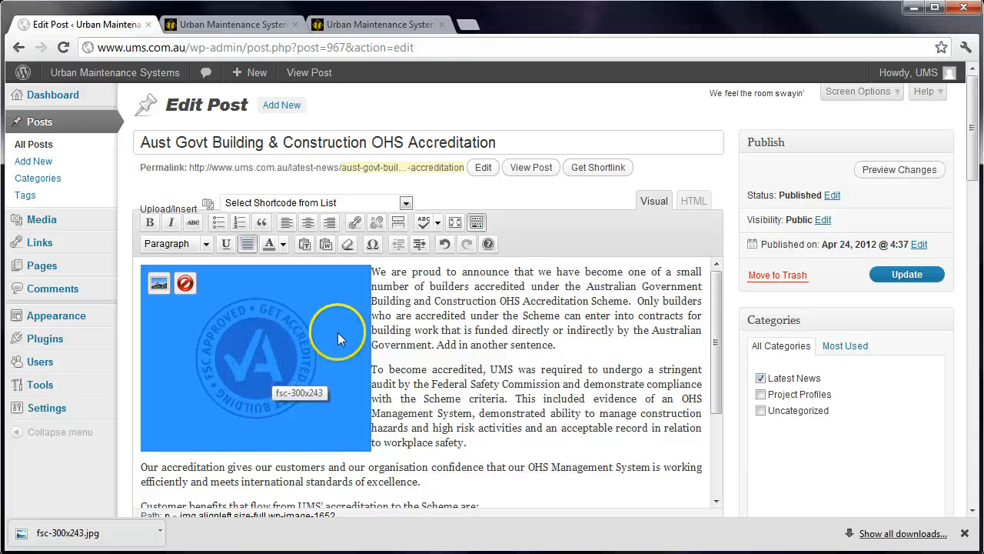
pyautogui.click(522, 290)
# Step: Update the post, check the added sentence on the live page, and switch to the preview page
pyautogui.click(898, 277)
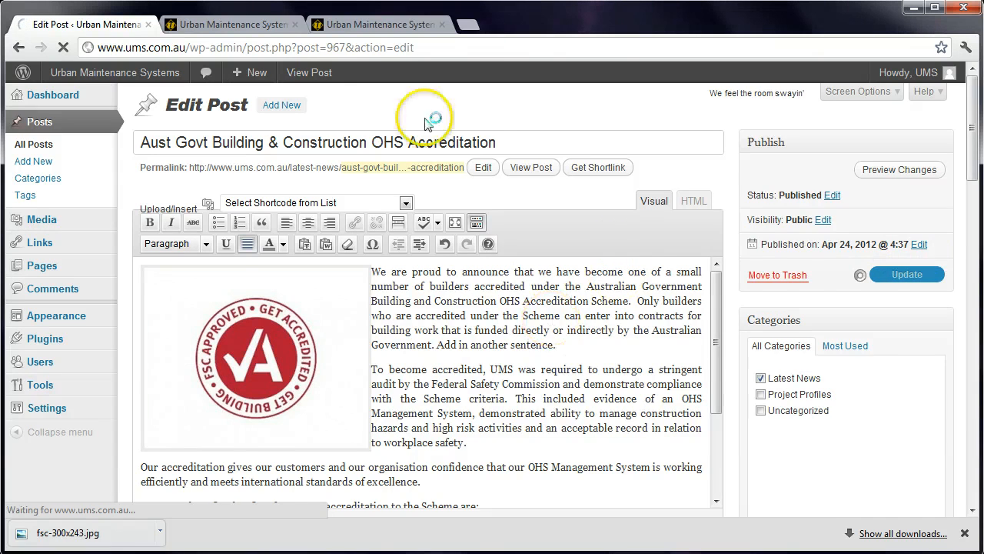
pyautogui.click(396, 28)
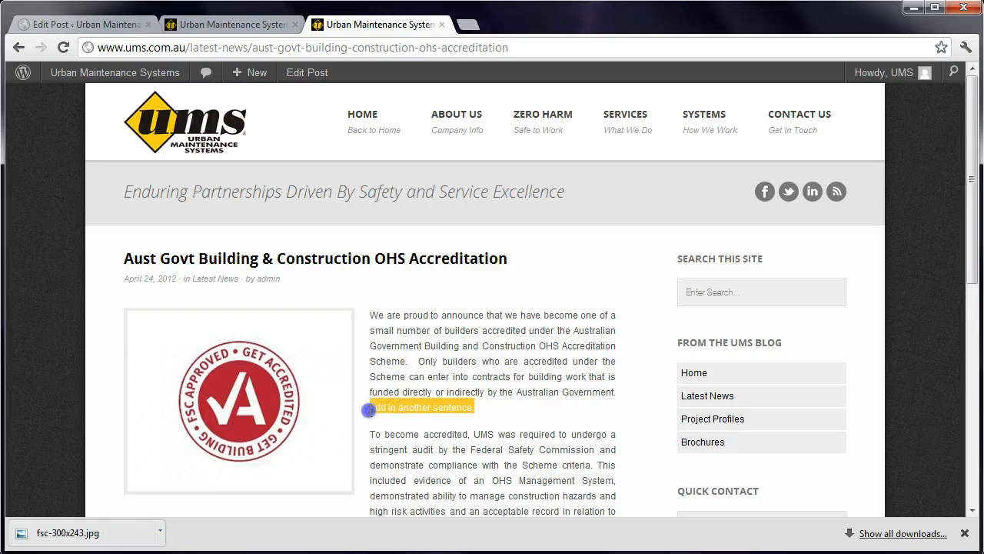
pyautogui.click(202, 26)
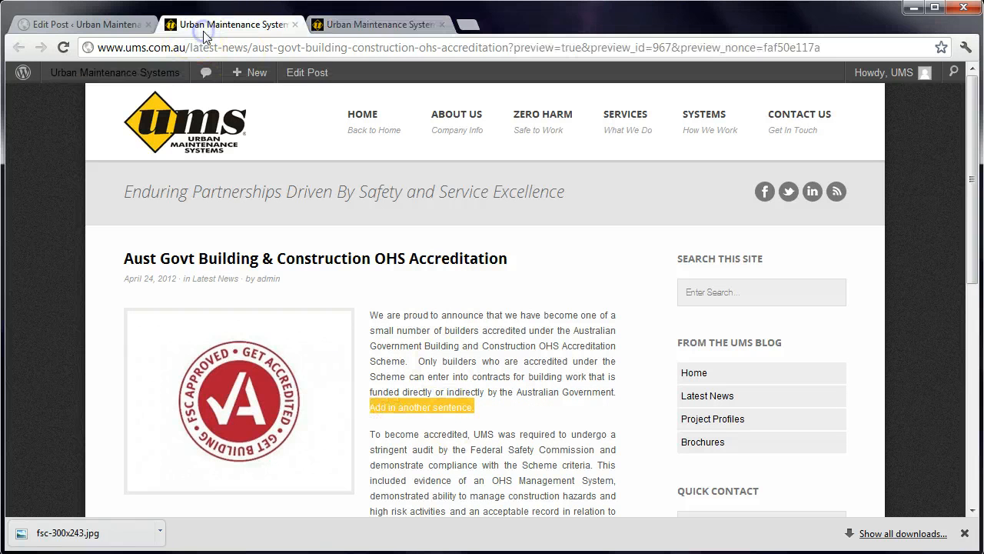
# Step: Close the preview page, return to the post editor and delete the sentence "Add in another sentence." from the first paragraph
pyautogui.click(294, 24)
pyautogui.click(85, 25)
pyautogui.moveTo(557, 387); pyautogui.dragTo(439, 382)
pyautogui.press('BackSpace')
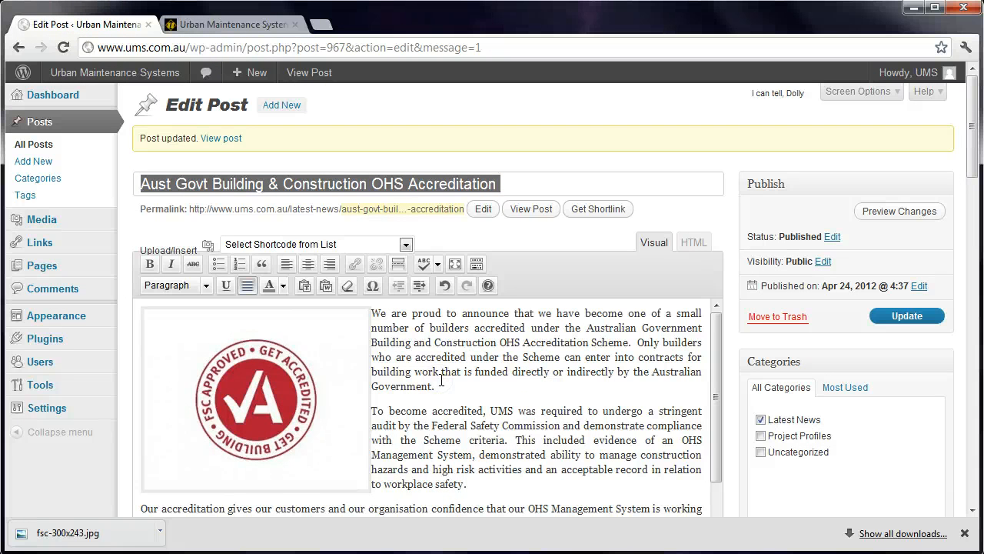
# Step: Remove the post's featured image
pyautogui.scroll(-3, 423, 364)
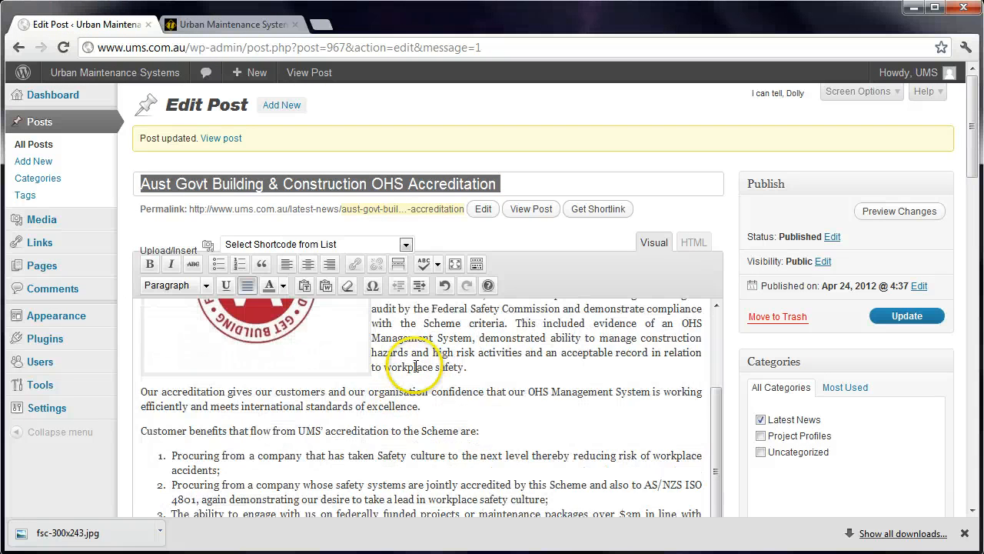
pyautogui.moveTo(971, 163); pyautogui.dragTo(973, 273)
pyautogui.click(771, 424)
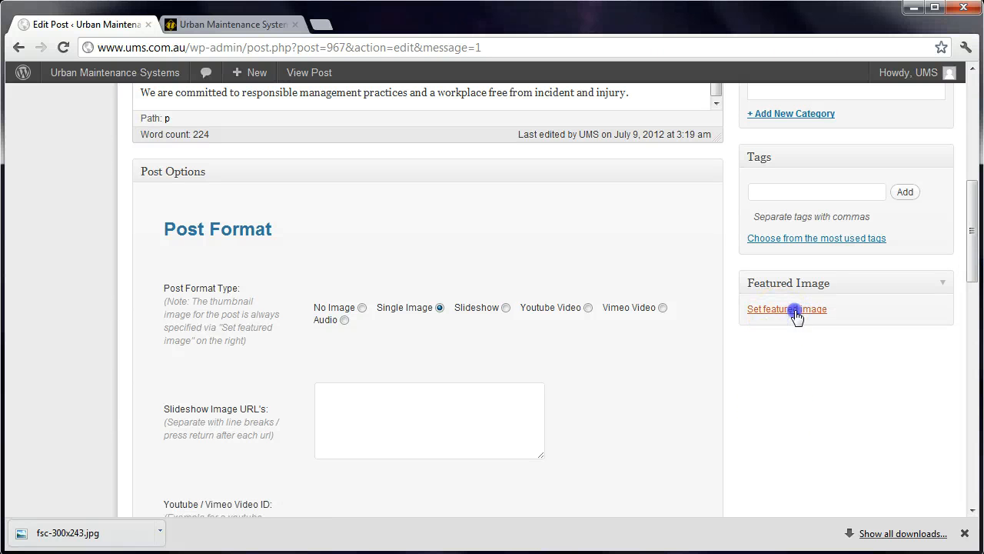
# Step: Set fscthumb2 from the post's gallery as the featured image and close the image dialog
pyautogui.click(795, 311)
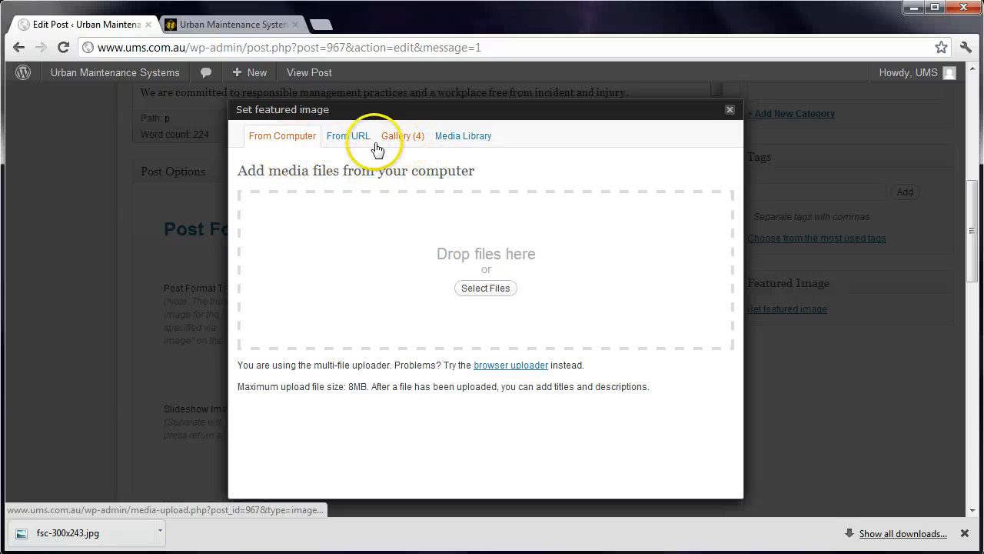
pyautogui.click(420, 139)
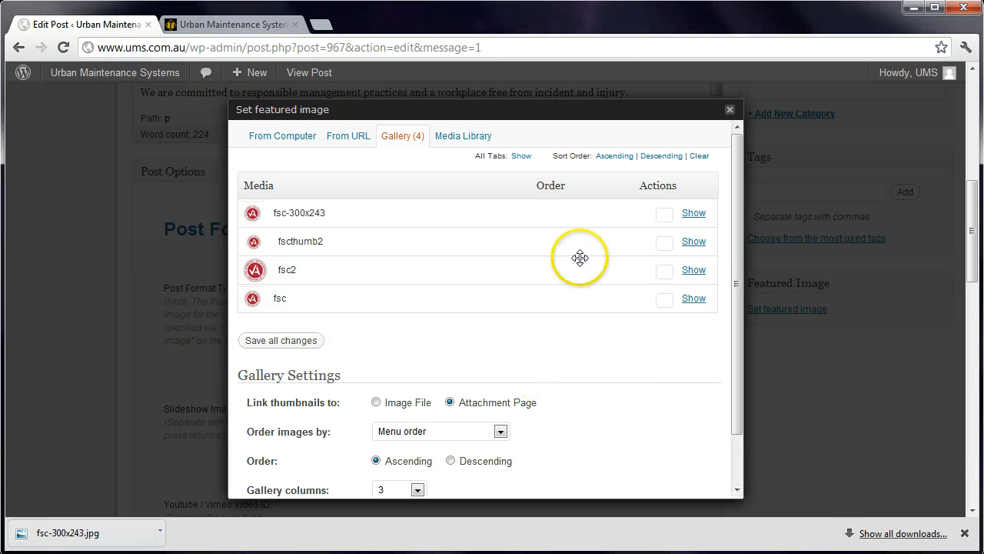
pyautogui.click(702, 247)
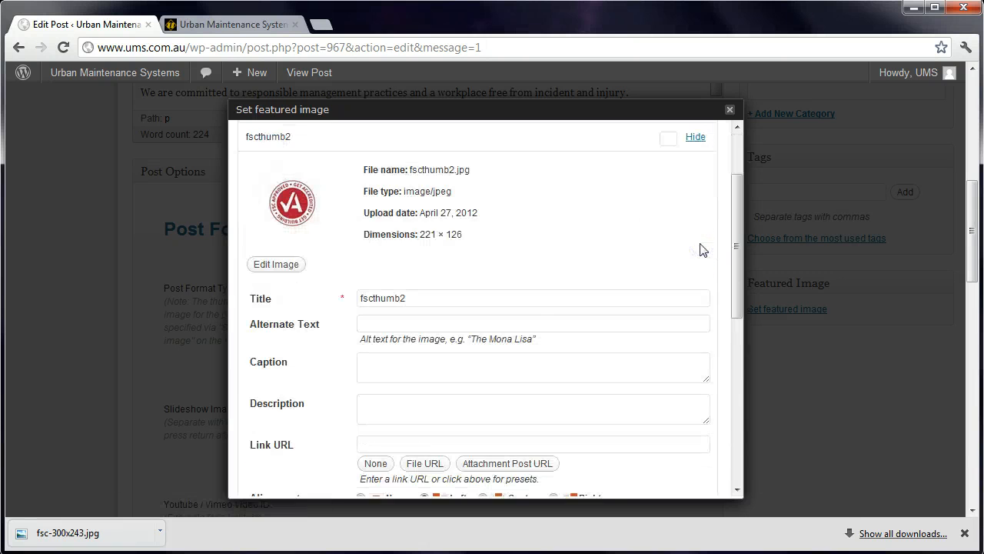
pyautogui.scroll(-3, 562, 314)
pyautogui.scroll(3, 567, 367)
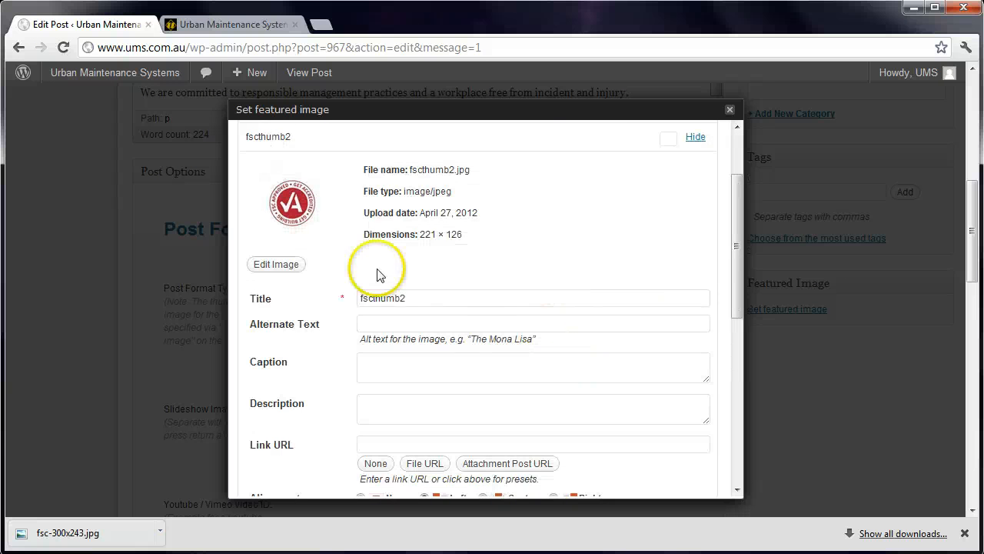
pyautogui.click(694, 138)
pyautogui.click(696, 183)
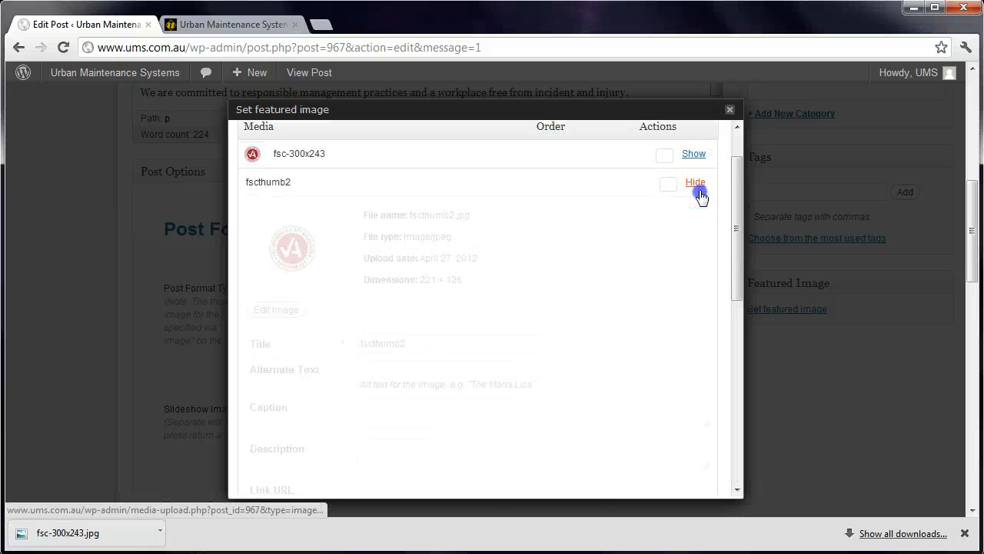
pyautogui.scroll(-2, 579, 329)
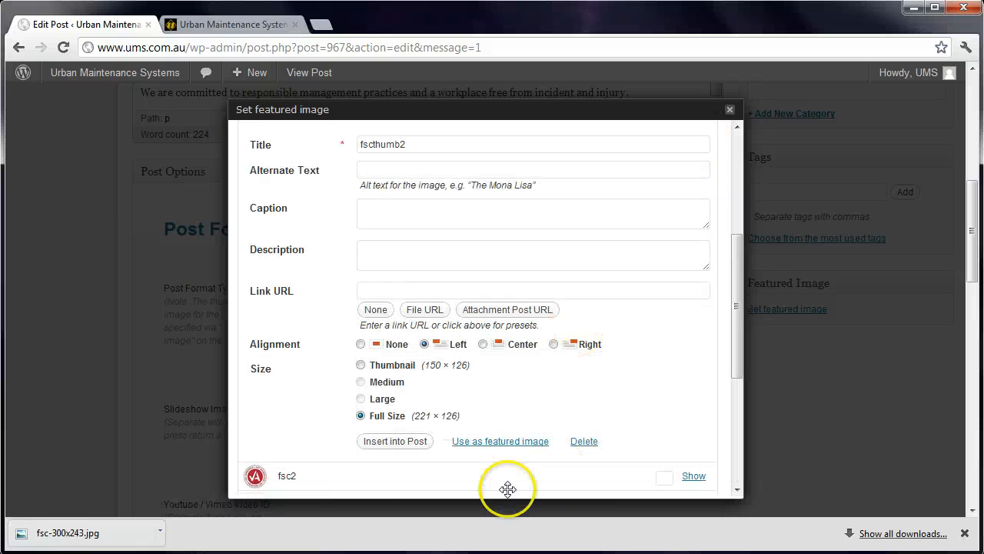
pyautogui.click(511, 441)
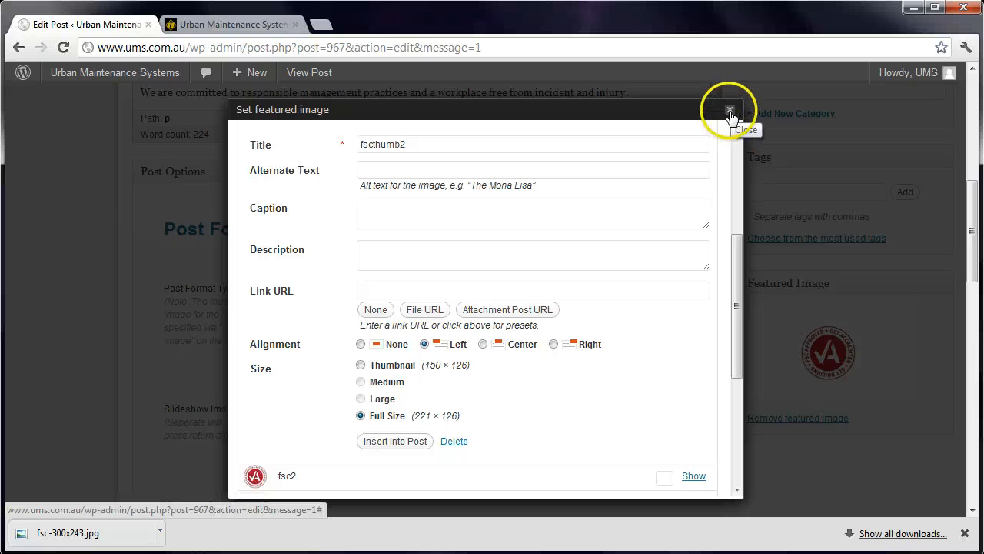
pyautogui.click(784, 150)
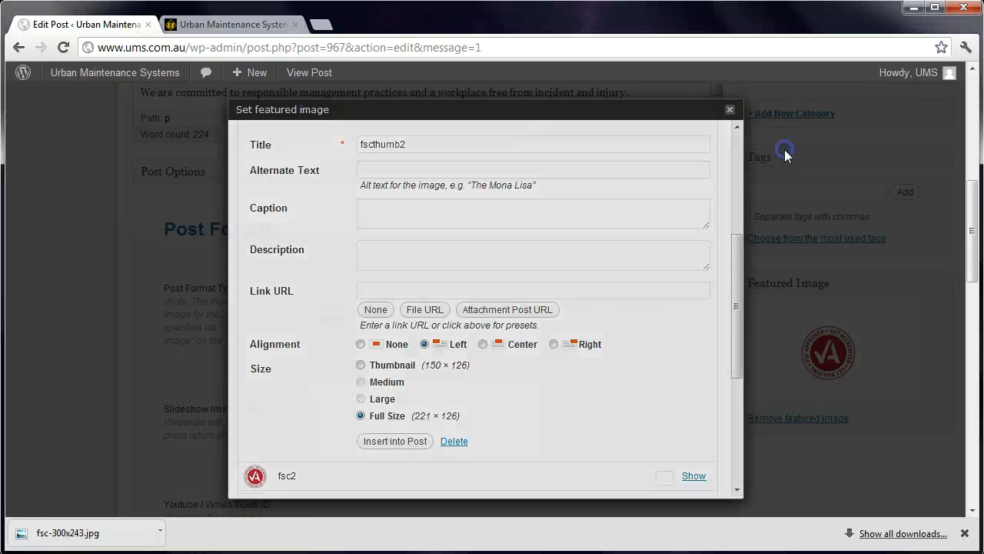
# Step: Look through the remaining Post Options and the Page Options, including the background and sidebar settings
pyautogui.scroll(-4, 454, 435)
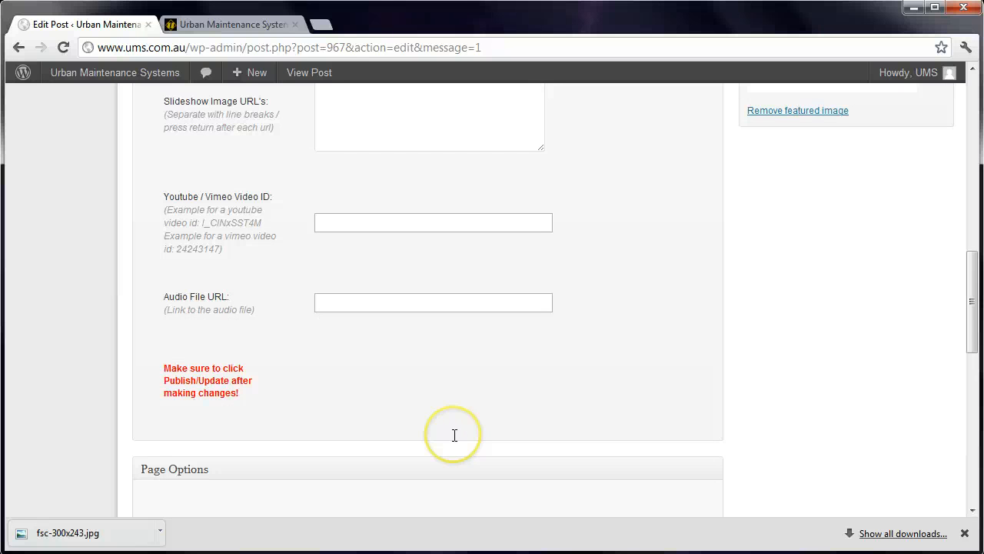
pyautogui.scroll(-4, 455, 436)
pyautogui.scroll(-2, 454, 431)
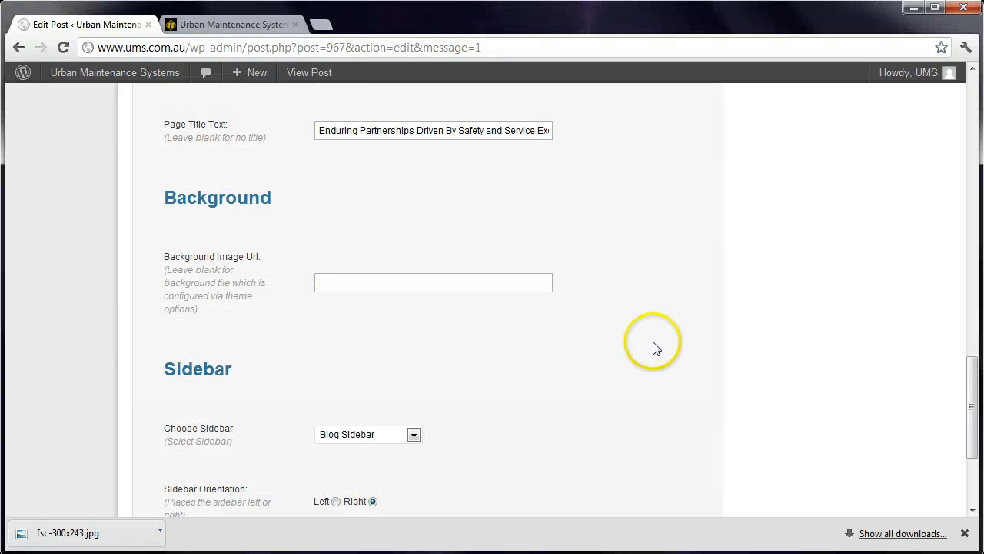
pyautogui.scroll(4, 761, 346)
pyautogui.moveTo(975, 318); pyautogui.dragTo(973, 353)
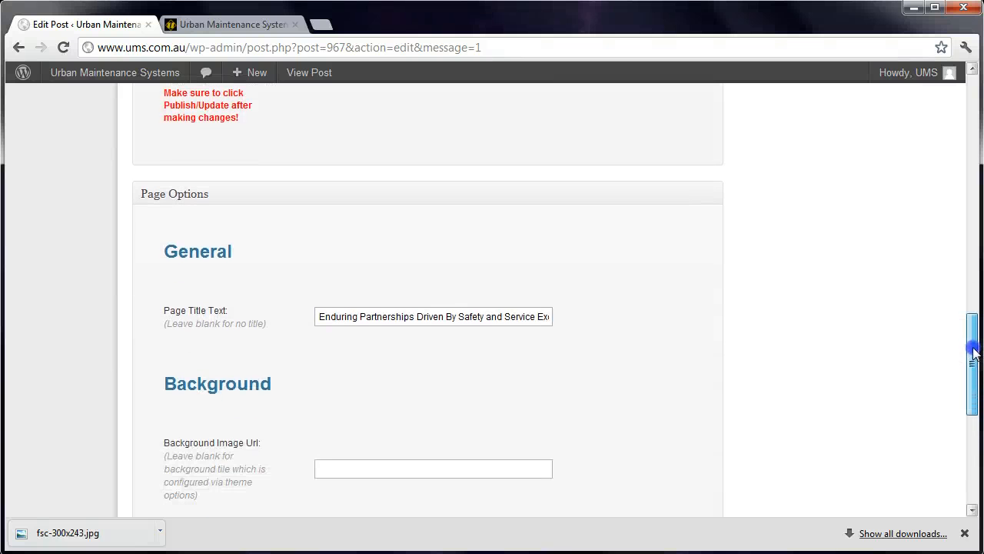
# Step: Compare the Page Title Text with the heading on the live page, and look over the live page's sidebar
pyautogui.click(239, 25)
pyautogui.moveTo(125, 192); pyautogui.dragTo(536, 188)
pyautogui.click(120, 28)
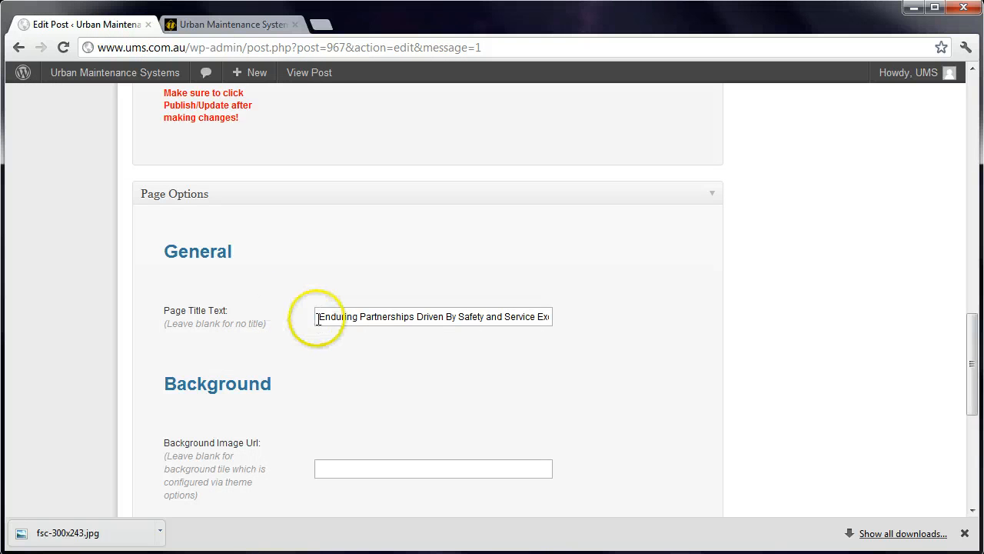
pyautogui.moveTo(324, 317); pyautogui.dragTo(478, 326)
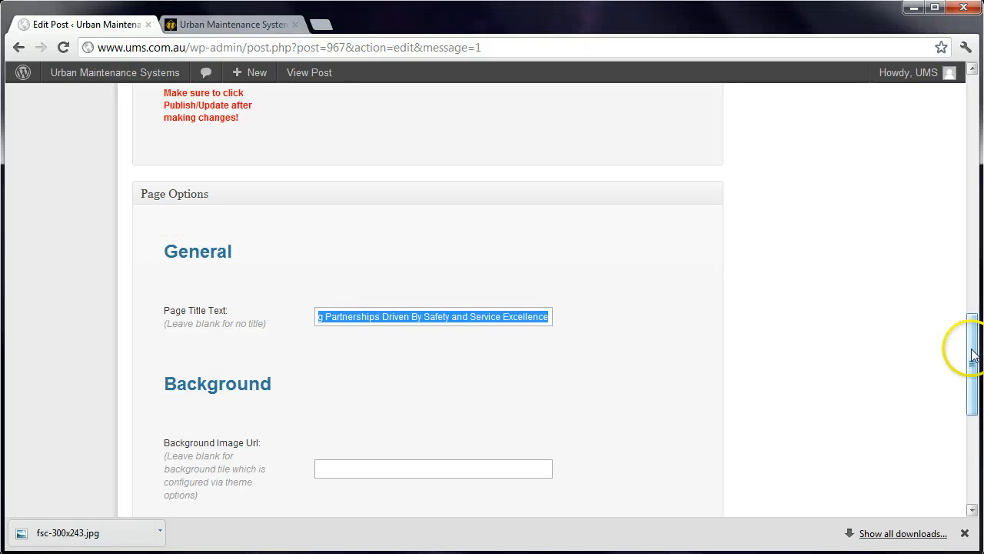
pyautogui.moveTo(966, 347); pyautogui.dragTo(933, 272)
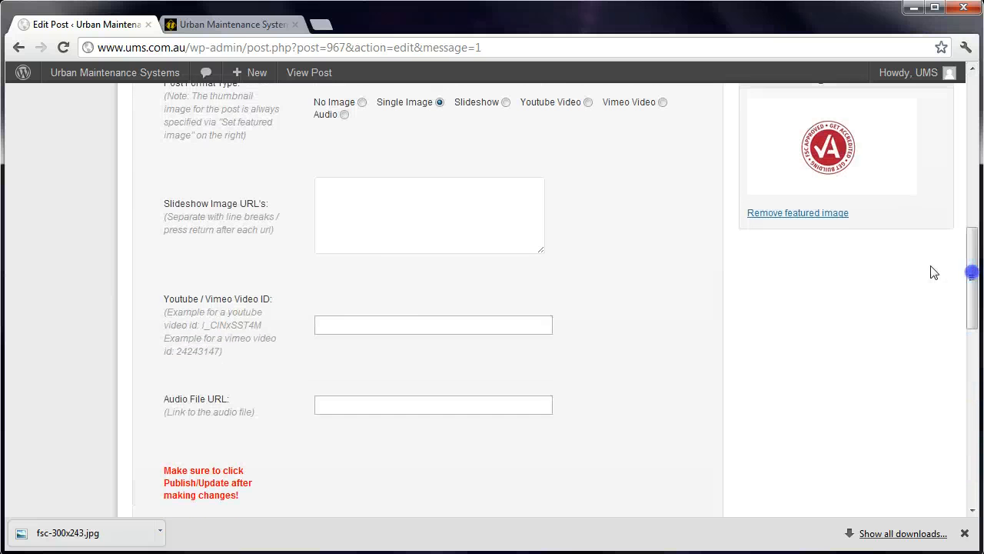
pyautogui.click(215, 23)
pyautogui.scroll(-5, 723, 339)
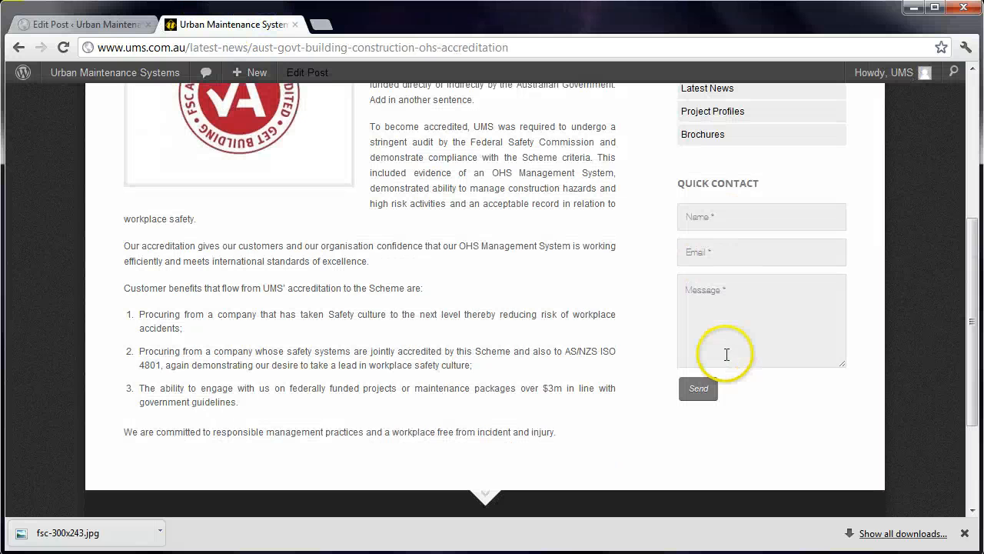
pyautogui.click(100, 29)
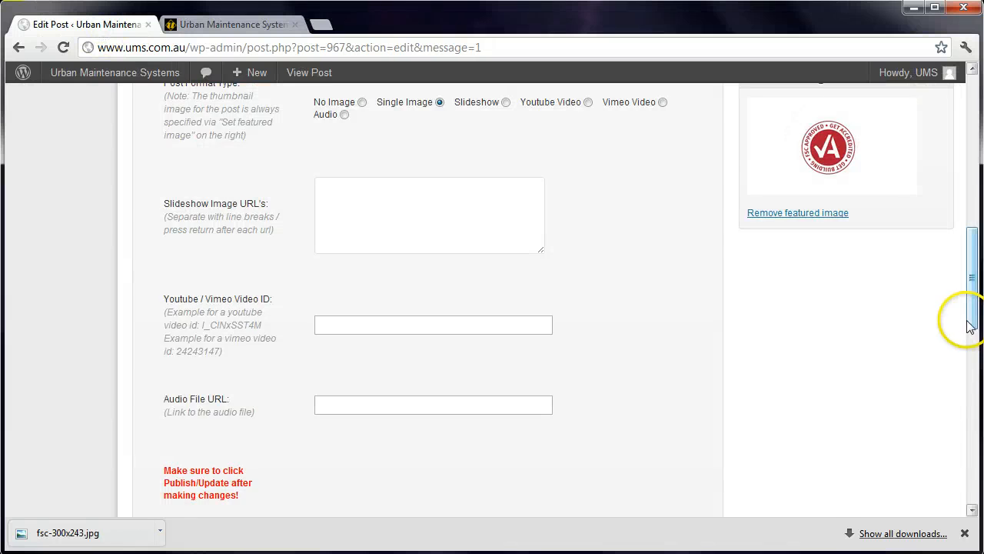
# Step: Update the post and check the refreshed live page
pyautogui.moveTo(961, 323); pyautogui.dragTo(915, 204)
pyautogui.click(907, 192)
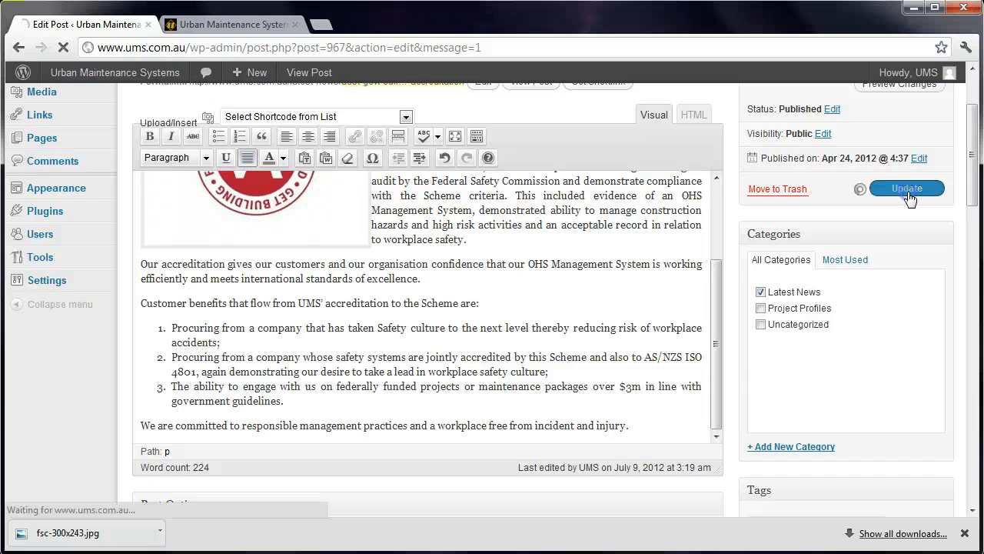
pyautogui.click(244, 27)
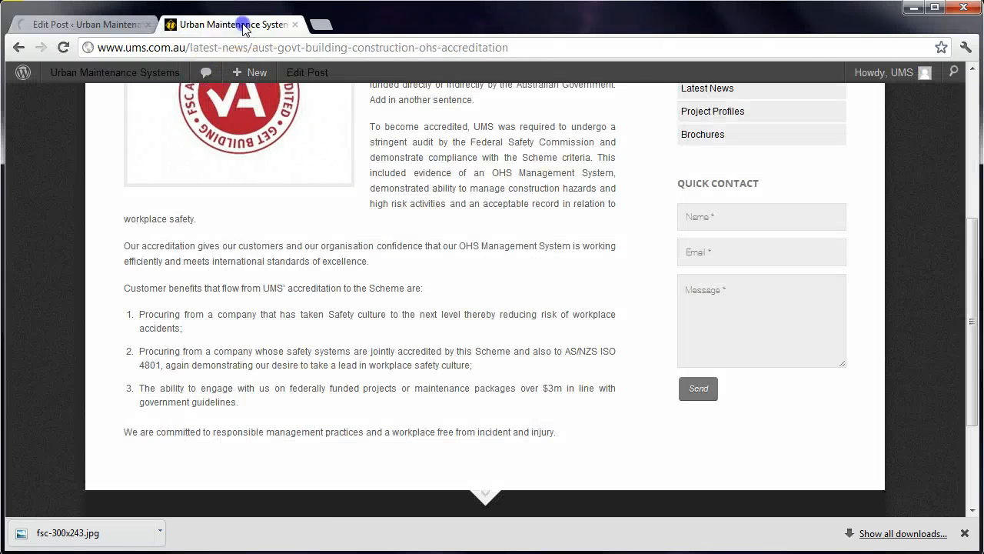
pyautogui.click(113, 25)
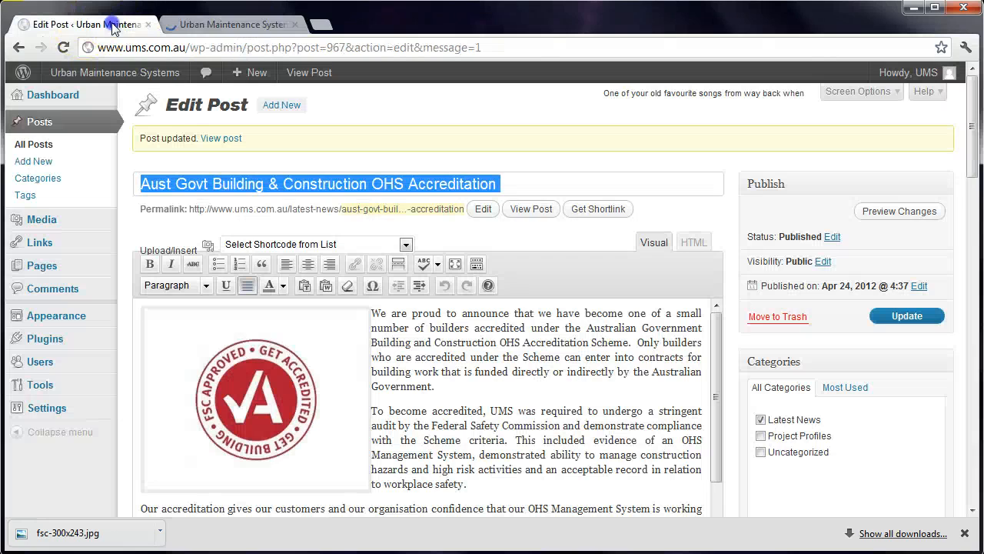
pyautogui.click(265, 25)
# Step: Open the site's Latest News listing, check the post's thumbnail there, and return to the post editor
pyautogui.moveTo(454, 115)
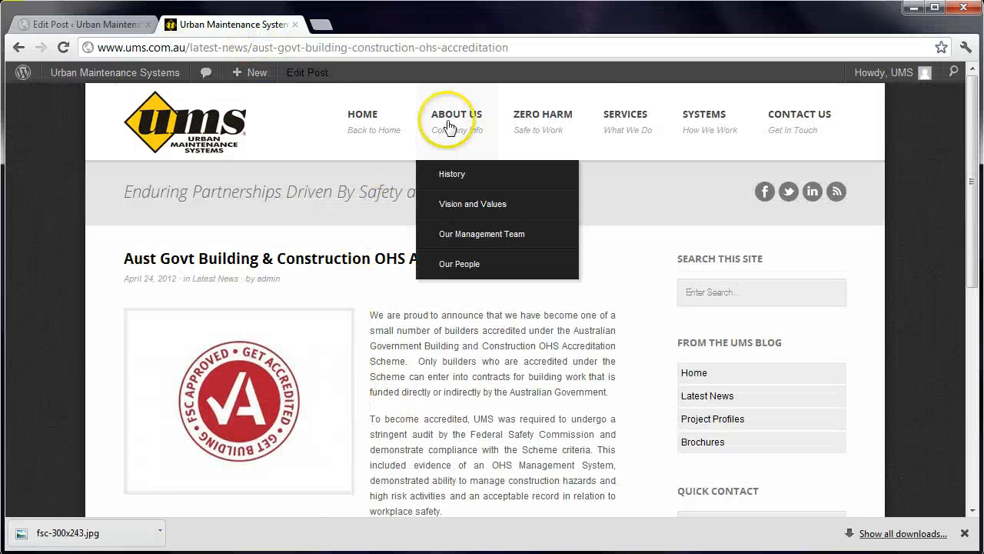
pyautogui.click(452, 408)
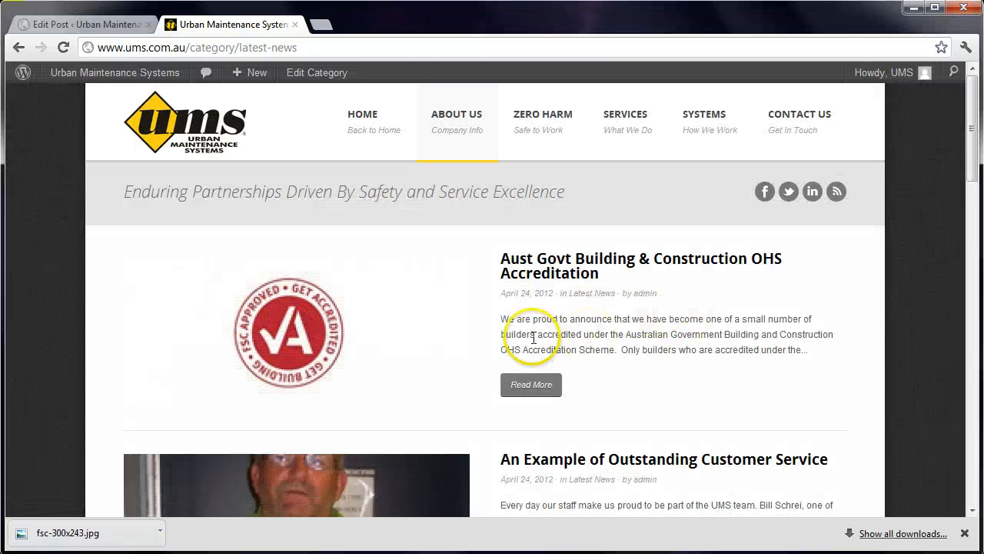
pyautogui.click(105, 26)
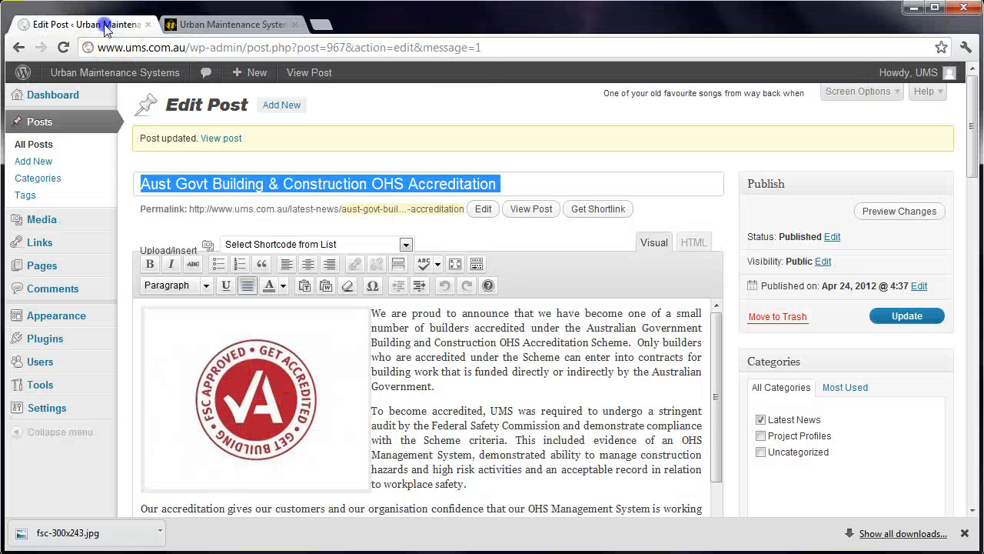
# Step: Start a new post titled "Test" and assign it to the Latest News category
pyautogui.click(281, 105)
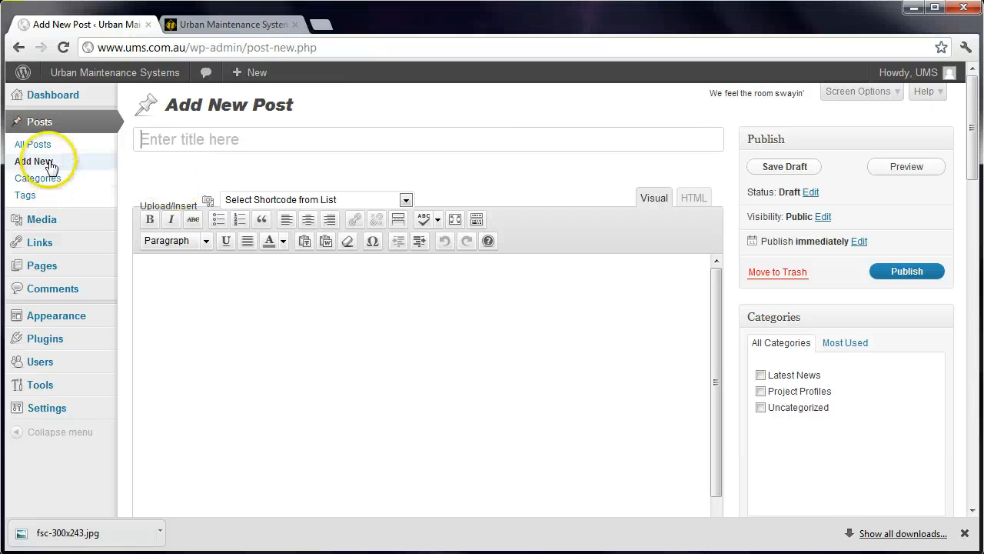
pyautogui.click(203, 147)
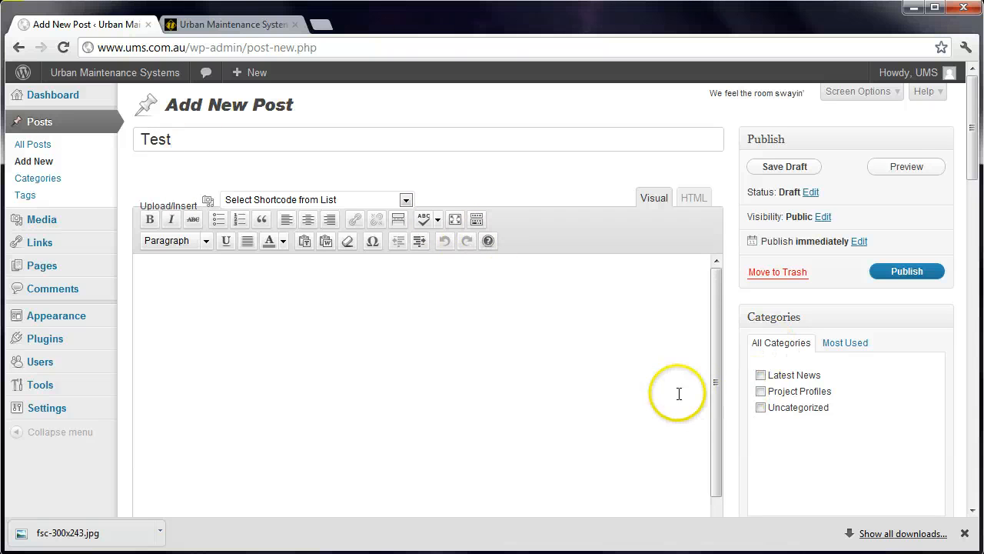
pyautogui.click(761, 374)
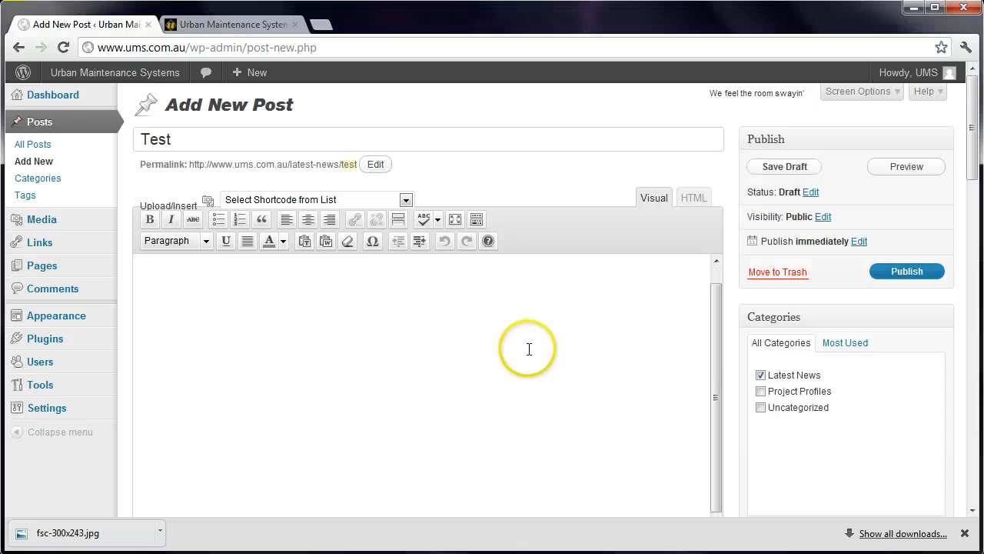
# Step: Set the existing media library image urbanmaintenancesystems as the new post's featured image
pyautogui.moveTo(969, 136); pyautogui.dragTo(971, 235)
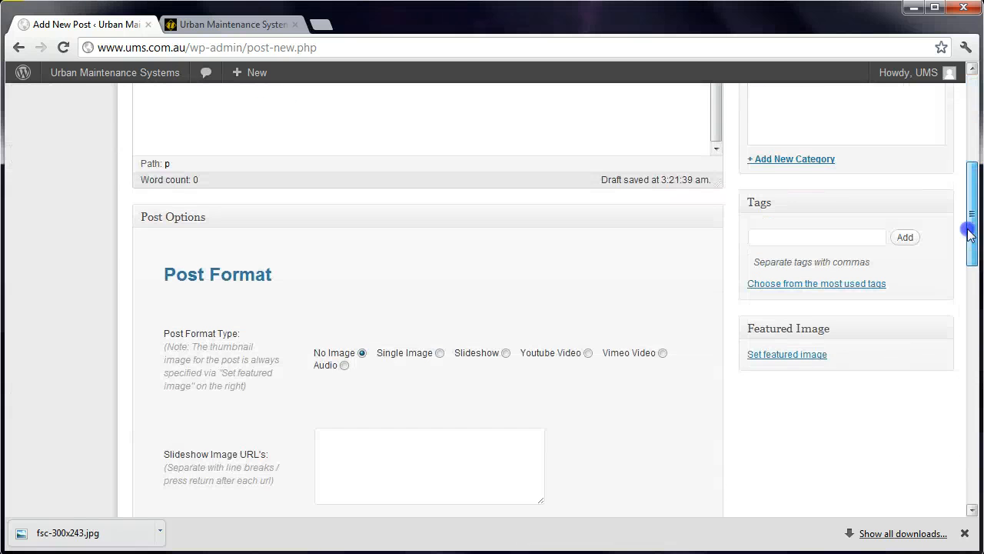
pyautogui.click(796, 346)
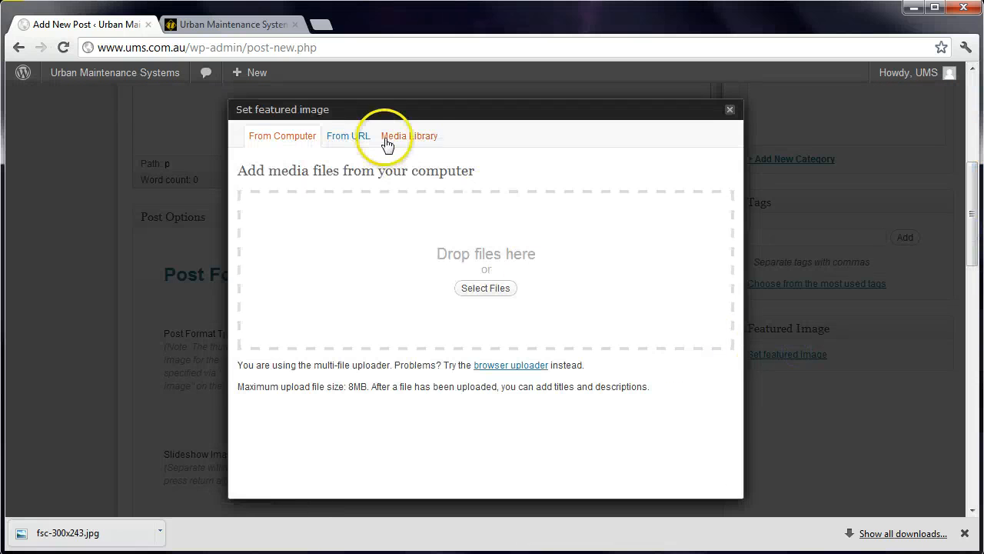
pyautogui.click(387, 143)
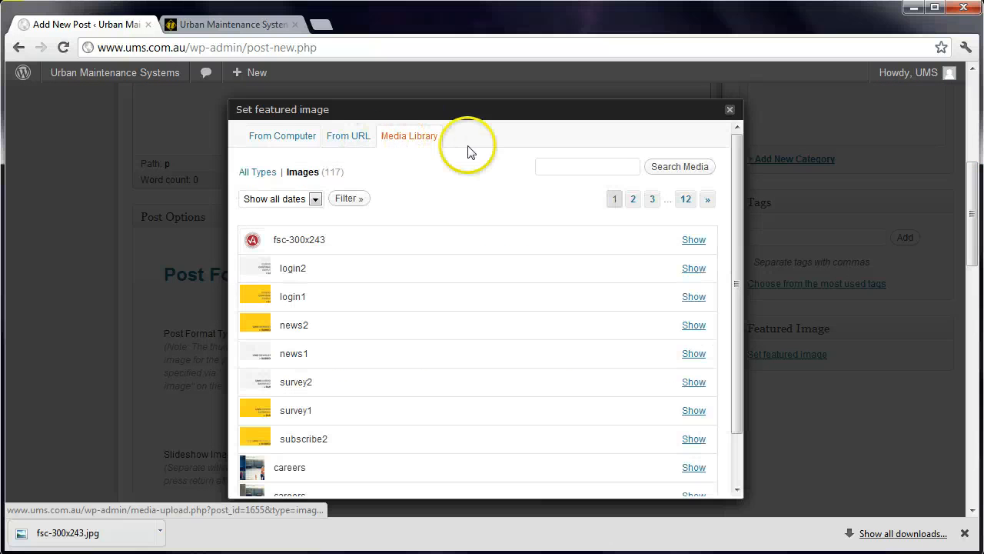
pyautogui.scroll(-2, 374, 270)
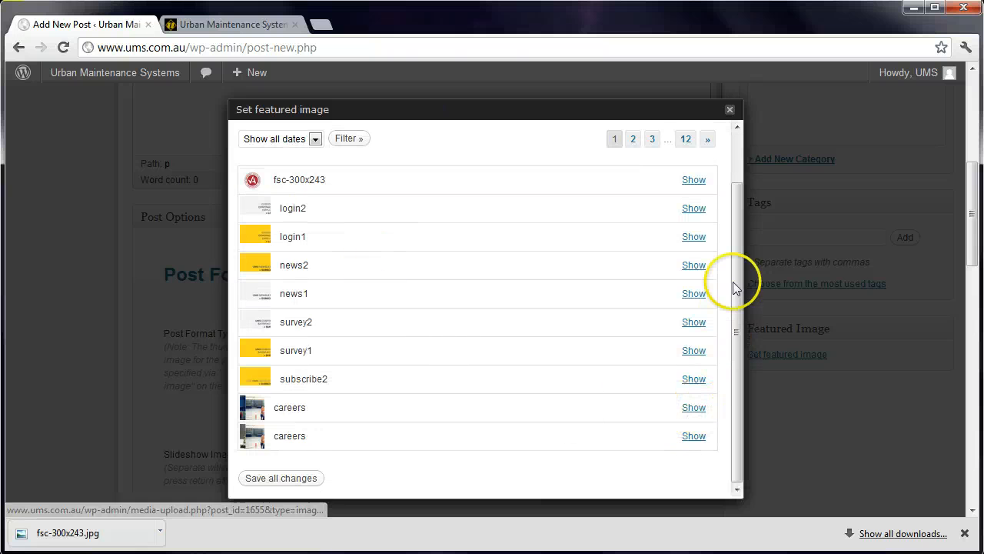
pyautogui.click(633, 139)
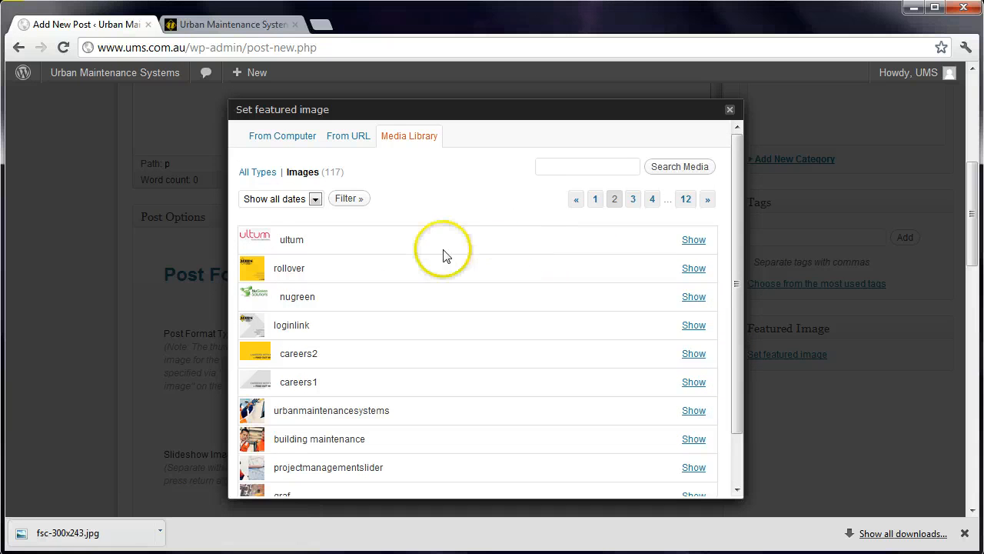
pyautogui.scroll(-2, 423, 292)
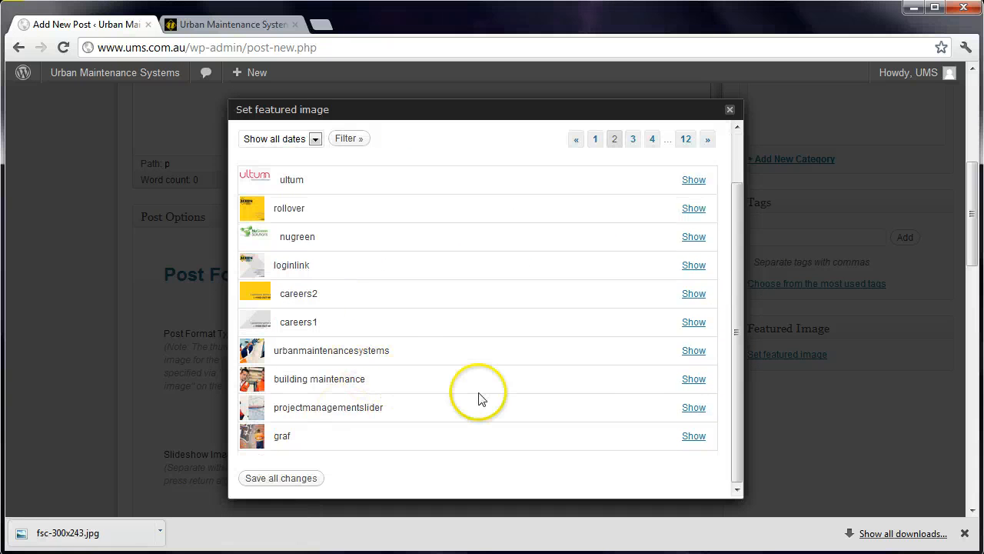
pyautogui.click(693, 350)
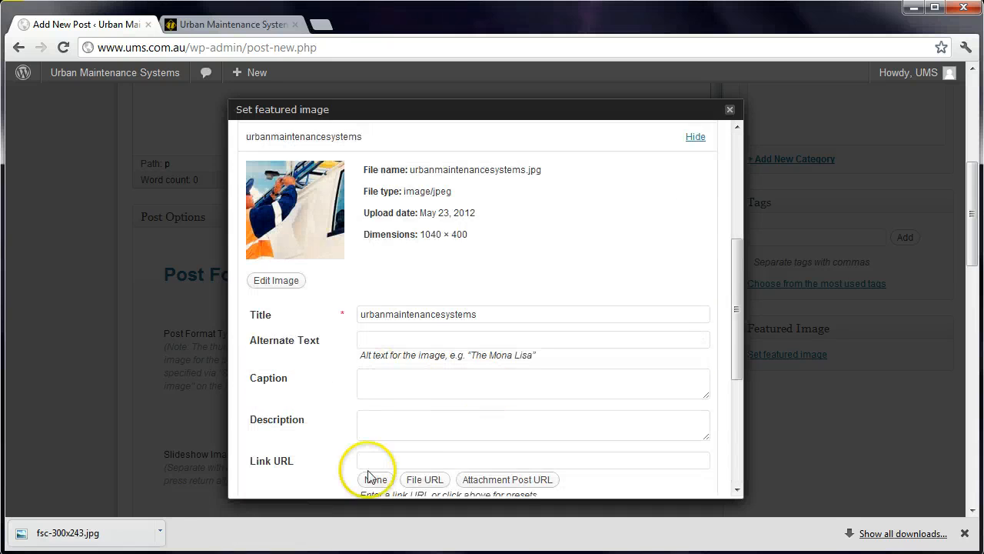
pyautogui.scroll(-2, 442, 456)
pyautogui.click(482, 460)
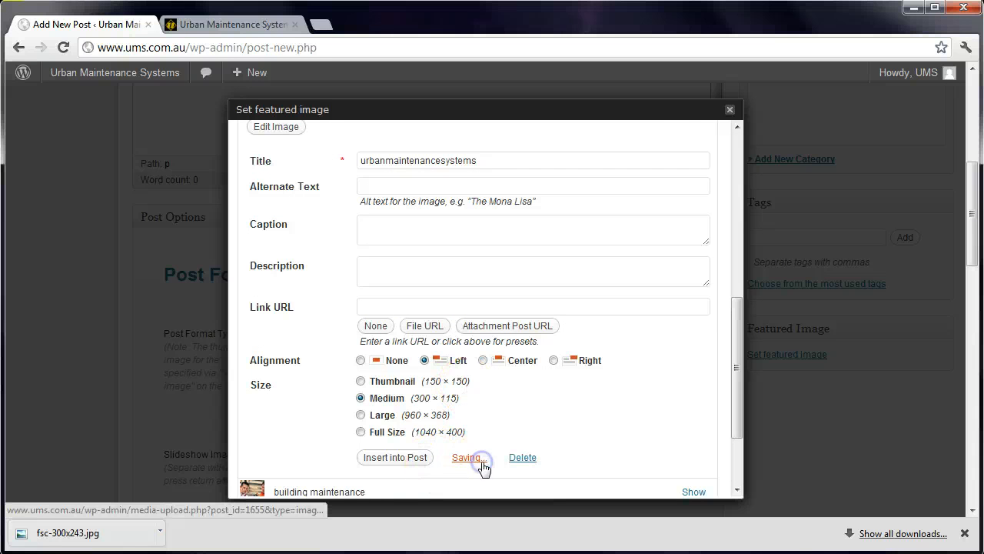
pyautogui.click(720, 111)
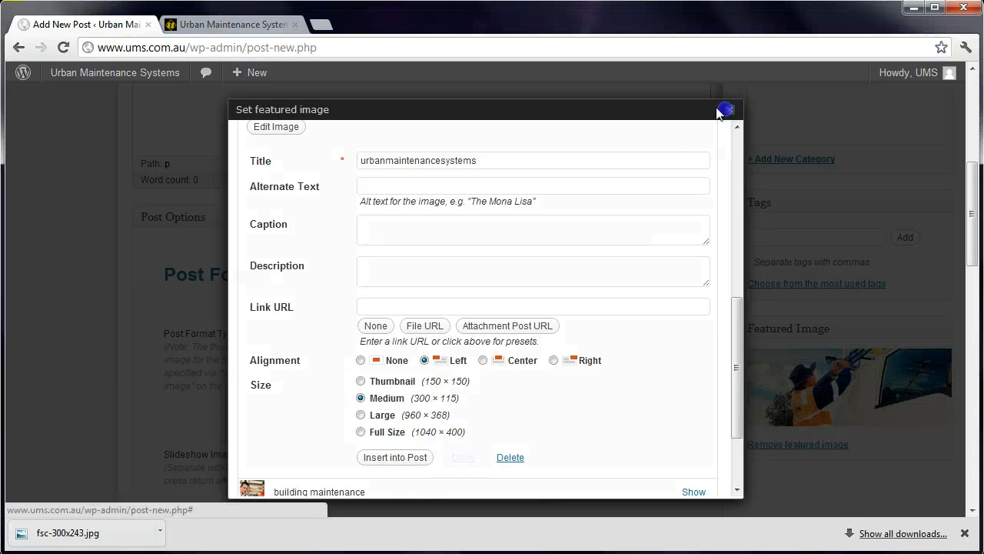
# Step: Copy the tagline "Enduring Partnerships Driven By Safety and Service Excellence" from the live page into the post's Page Title Text
pyautogui.scroll(-10, 422, 347)
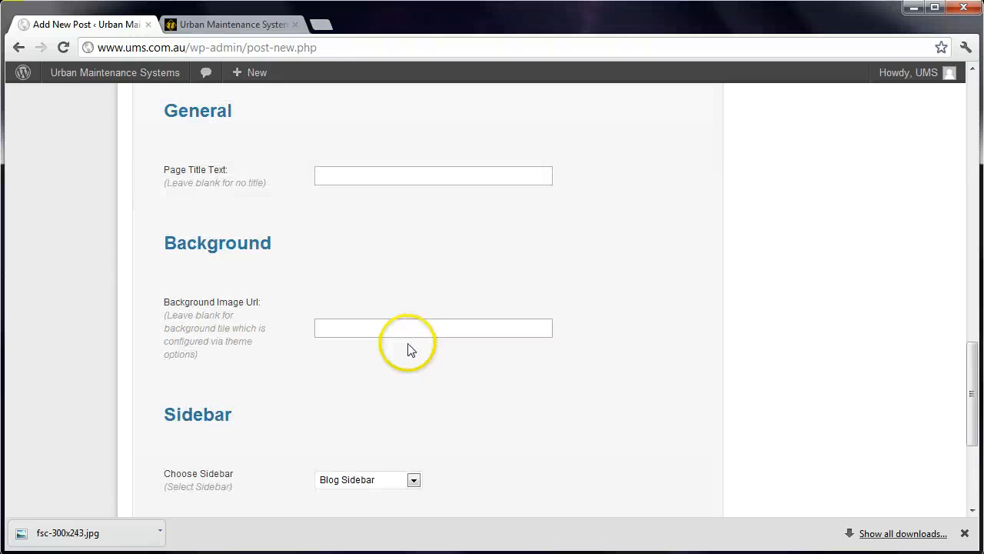
pyautogui.scroll(-2, 406, 348)
pyautogui.scroll(3, 404, 347)
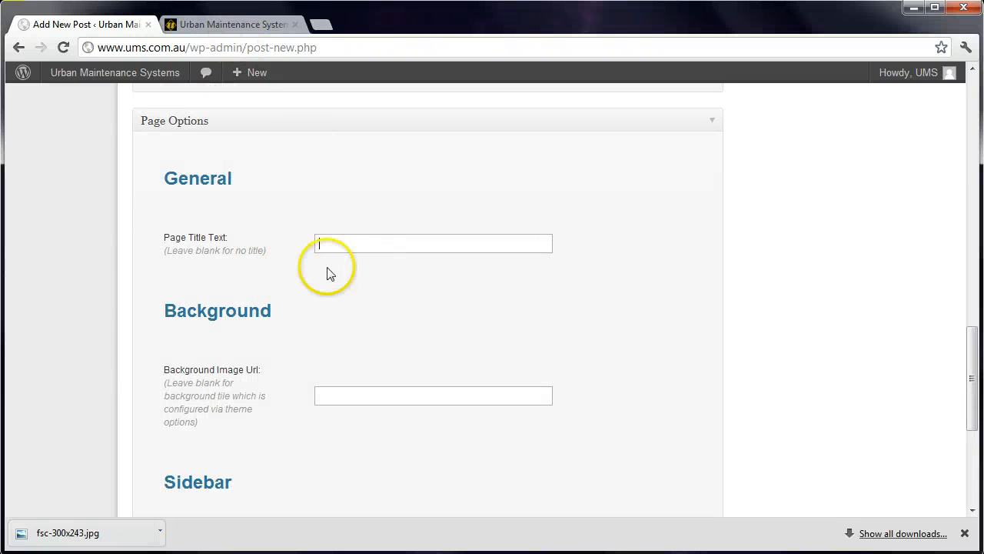
pyautogui.click(243, 23)
pyautogui.moveTo(137, 192); pyautogui.dragTo(594, 192)
pyautogui.hotkey('ctrl', 'c')
pyautogui.click(73, 22)
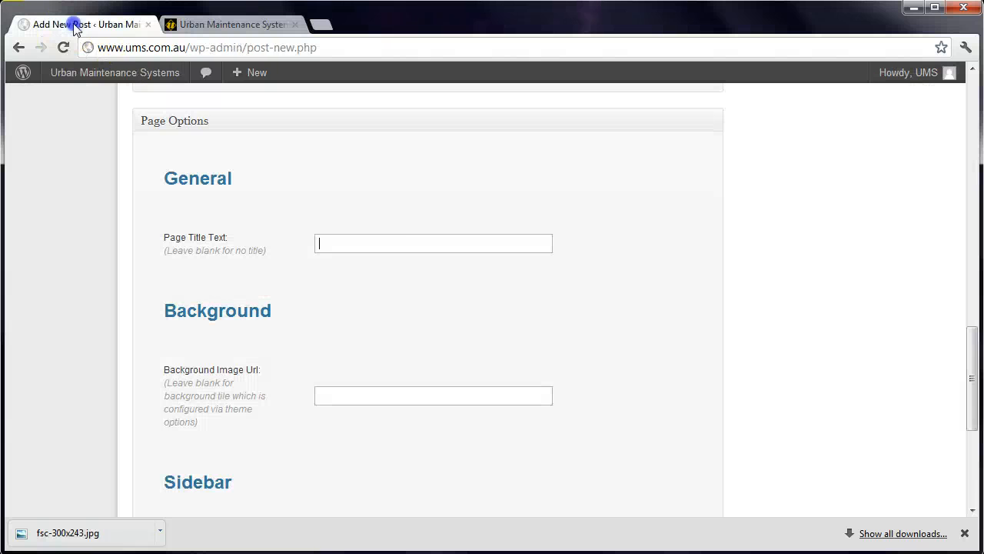
pyautogui.hotkey('ctrl', 'v')
pyautogui.click(730, 316)
# Step: Fill the post body with two paragraphs of repeated placeholder text, "Test test ests tests tset sttes ttest tes", without an empty paragraph between them
pyautogui.scroll(10, 611, 346)
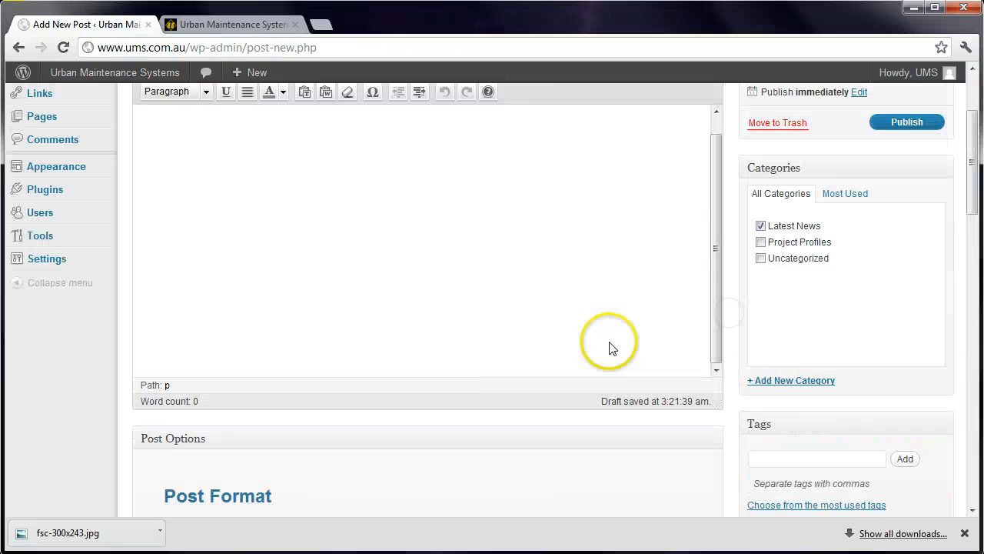
pyautogui.scroll(-4, 500, 402)
pyautogui.scroll(2, 285, 416)
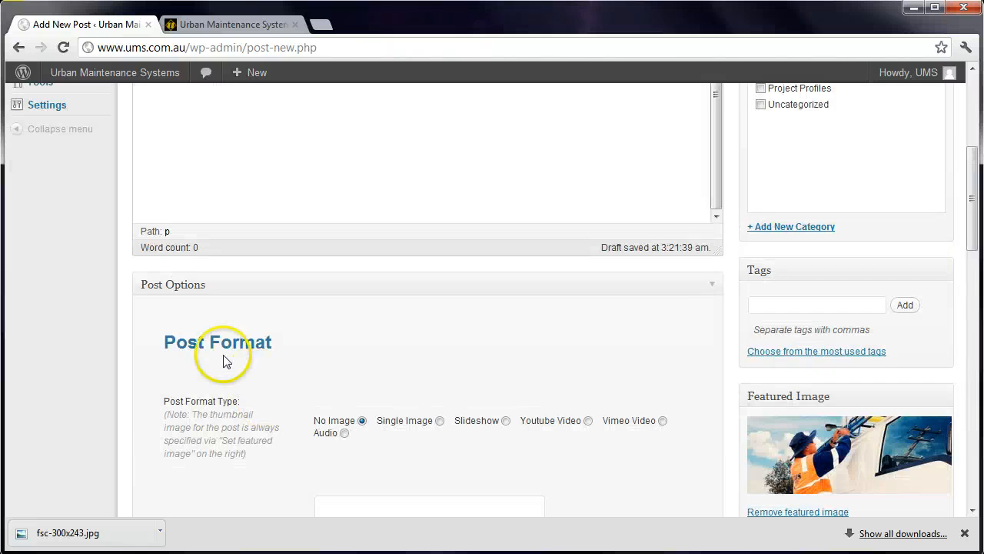
pyautogui.scroll(4, 236, 307)
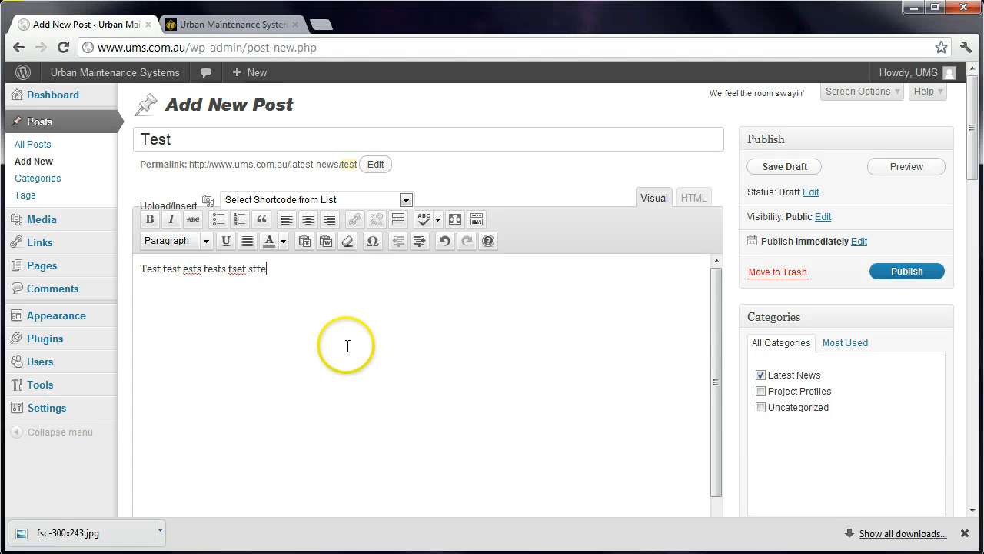
pyautogui.write('test tes')
pyautogui.moveTo(316, 269); pyautogui.dragTo(117, 269)
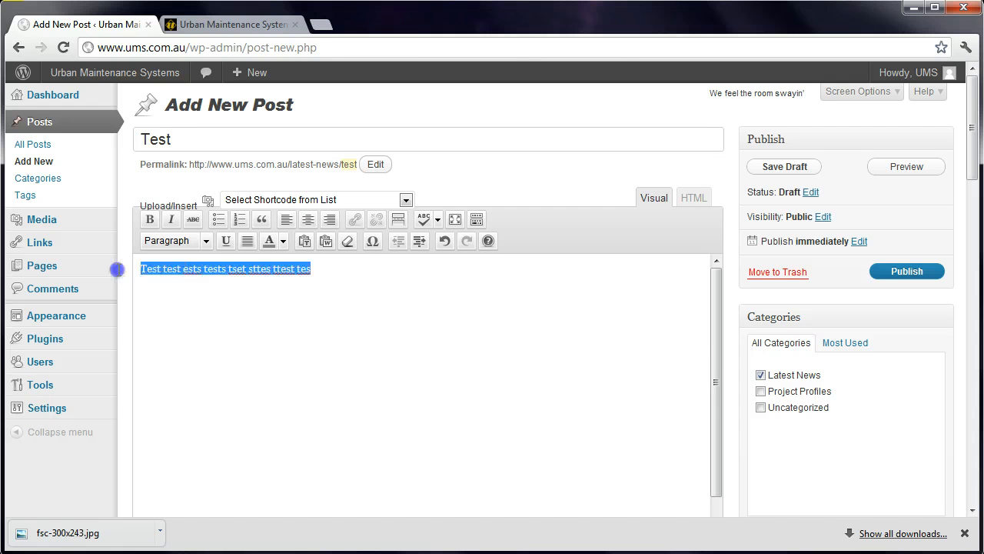
pyautogui.hotkey('ctrl', 'c')
pyautogui.click(370, 277)
pyautogui.hotkey('ctrl', 'v')
pyautogui.hotkey('ctrl', 'v')
pyautogui.hotkey('ctrl', 'v')
pyautogui.hotkey('ctrl', 'v')
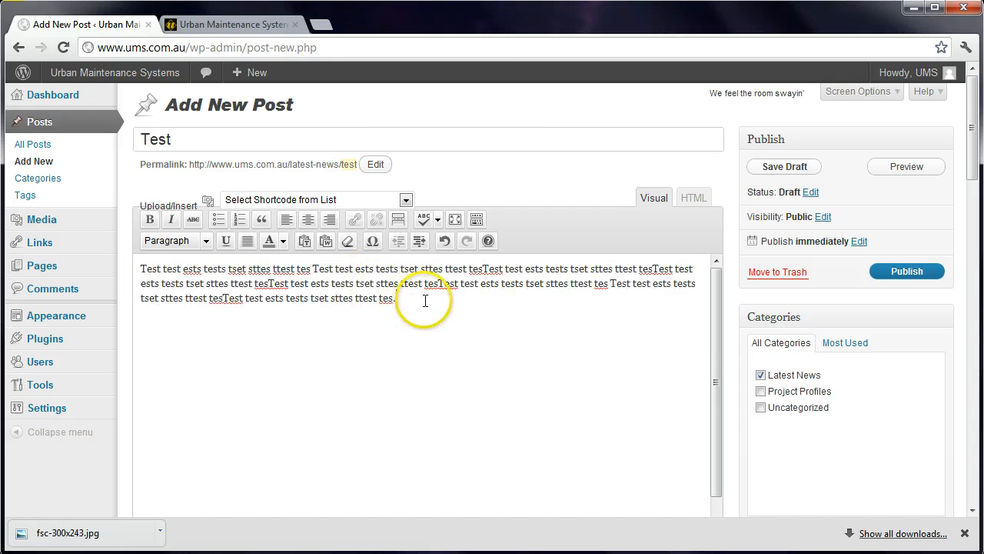
pyautogui.hotkey('ctrl', 'v')
pyautogui.hotkey('ctrl', 'v')
pyautogui.hotkey('ctrl', 'v')
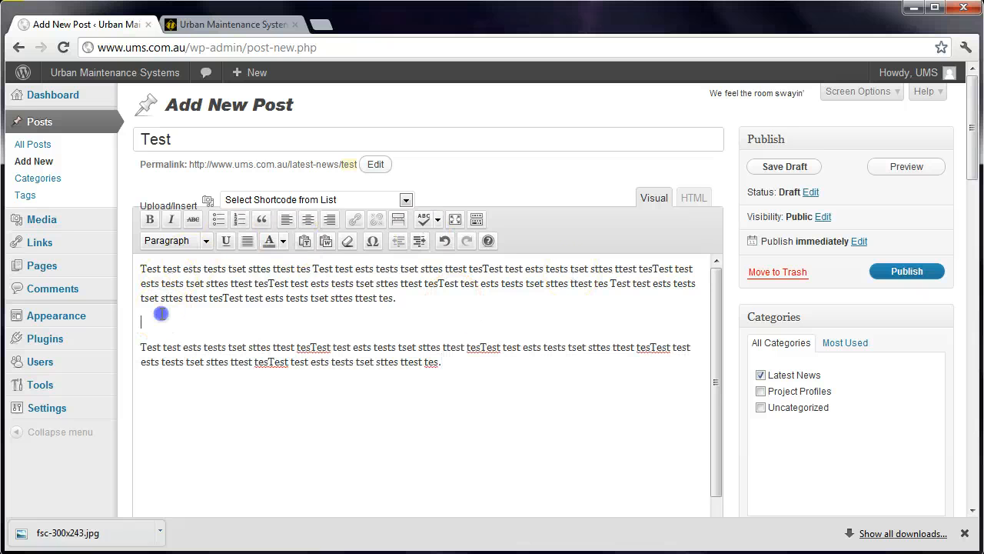
pyautogui.press('BackSpace')
# Step: Upload floodthumb.jpg from the Downloads folder and insert it left-aligned at full size at the start of the post body
pyautogui.click(206, 200)
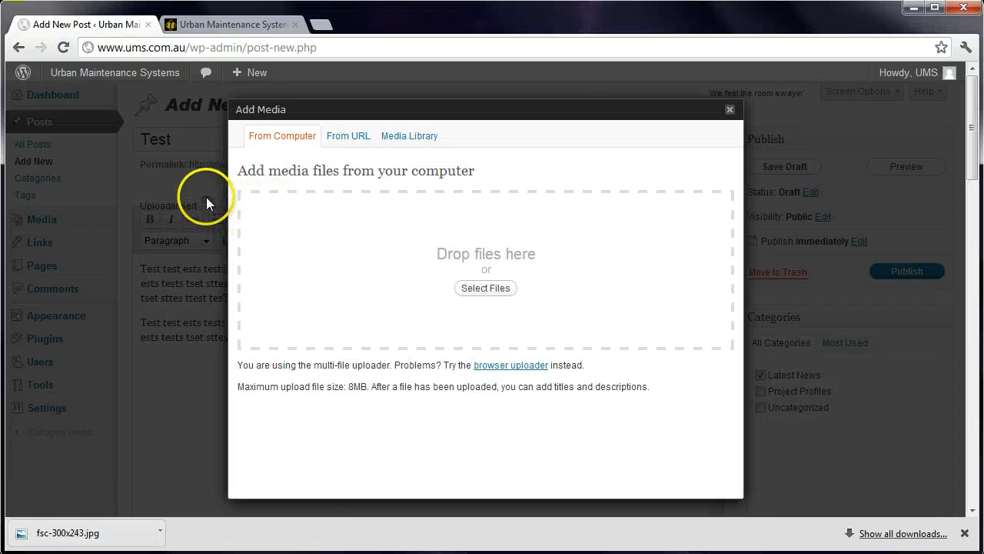
pyautogui.click(466, 284)
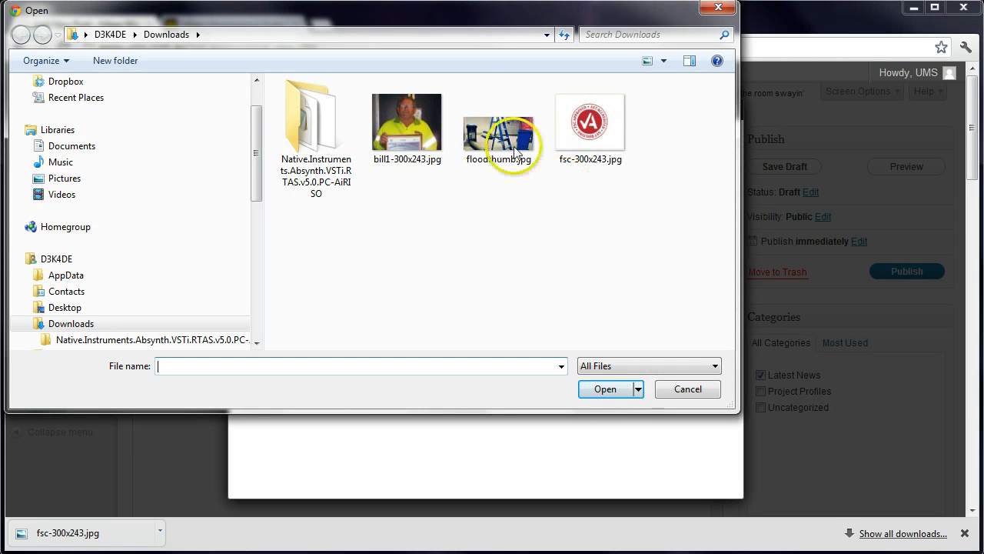
pyautogui.click(515, 151)
pyautogui.click(606, 392)
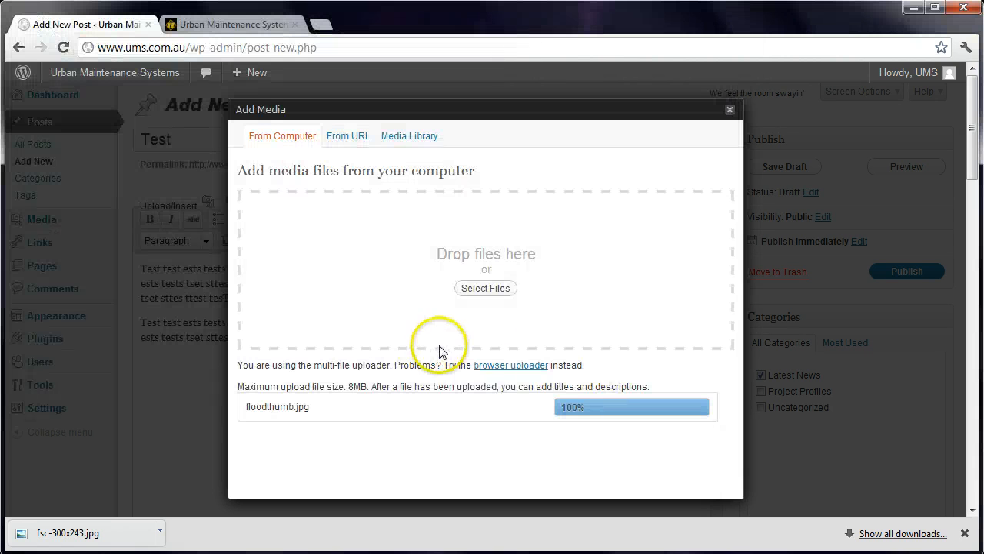
pyautogui.scroll(-5, 468, 352)
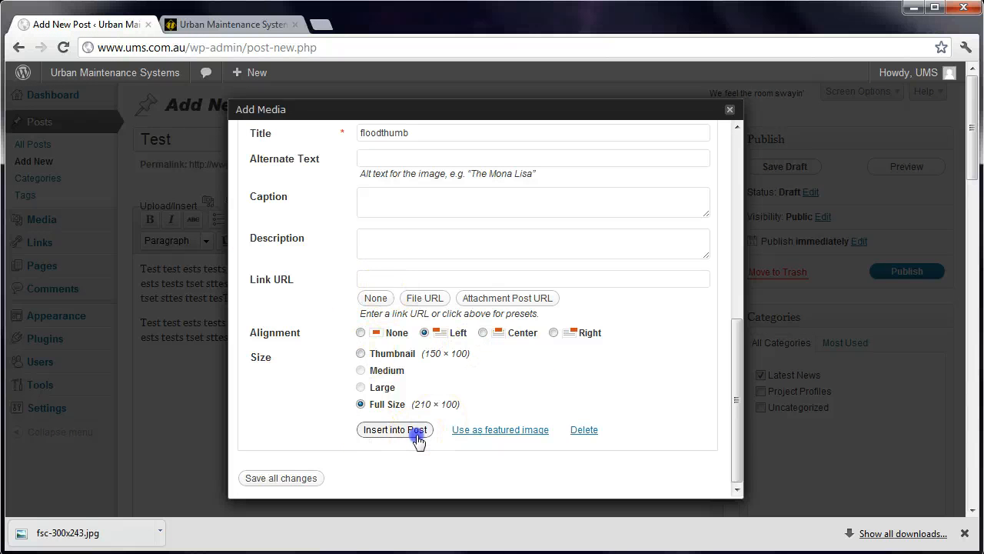
pyautogui.click(418, 437)
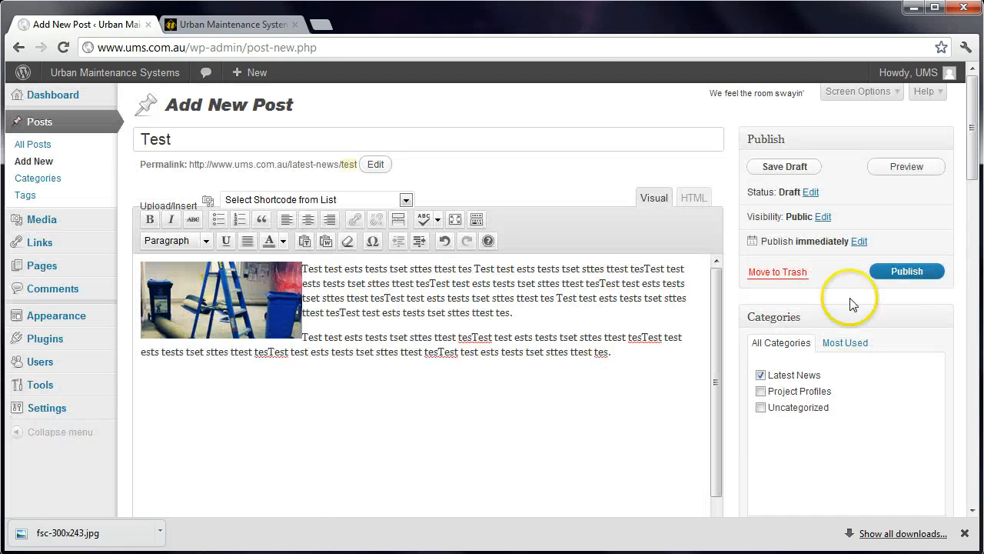
# Step: Publish the post and check its thumbnail, title and excerpt in the live site's Latest News listing
pyautogui.click(910, 272)
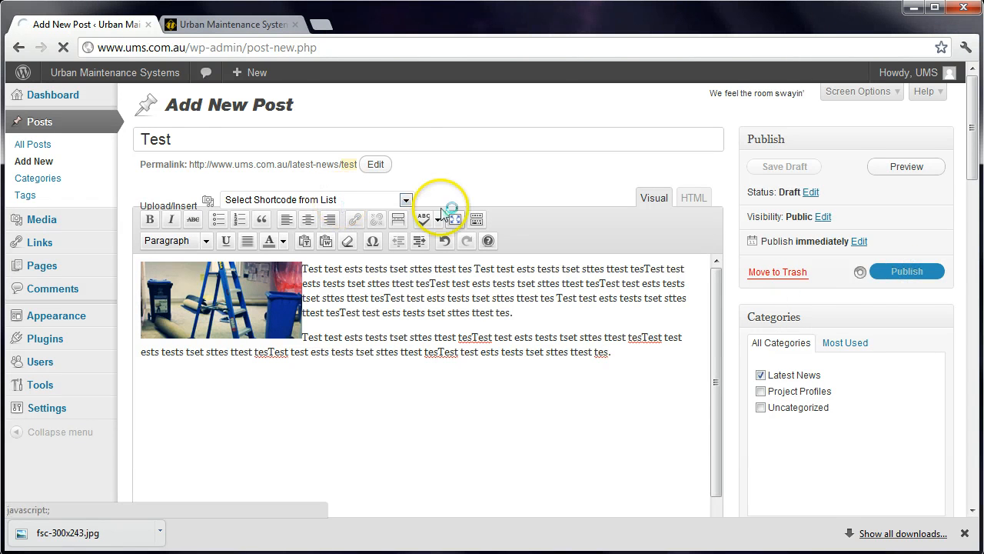
pyautogui.click(904, 276)
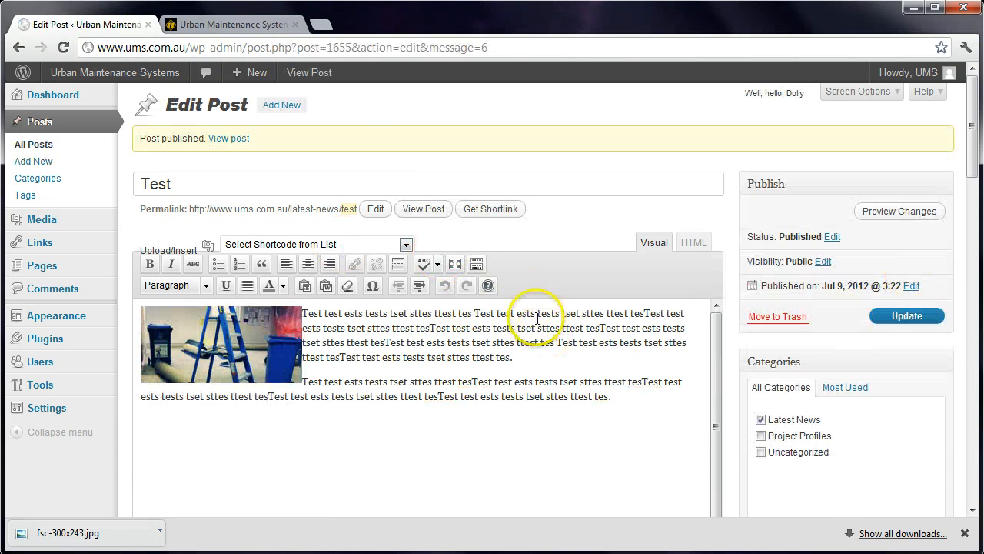
pyautogui.click(233, 29)
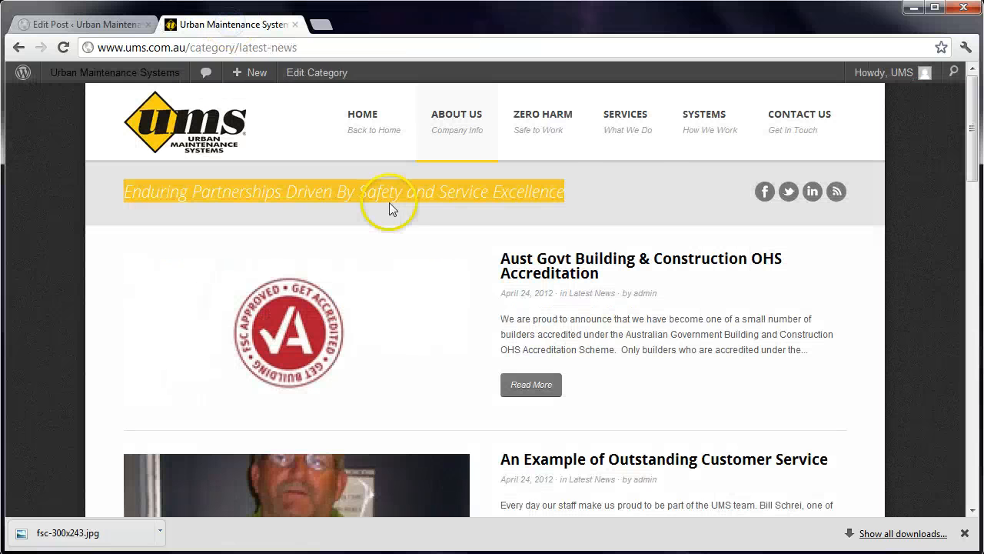
pyautogui.moveTo(450, 325)
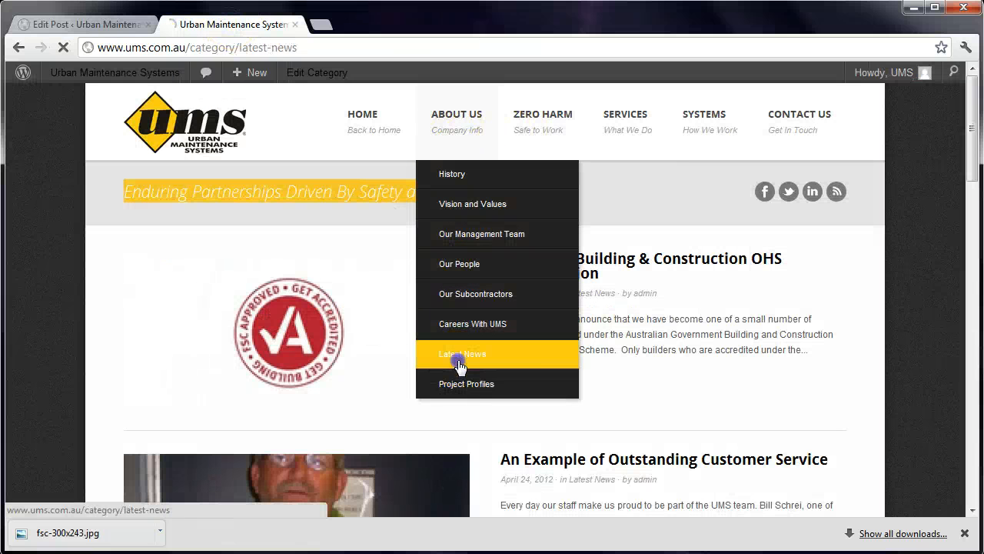
pyautogui.click(490, 351)
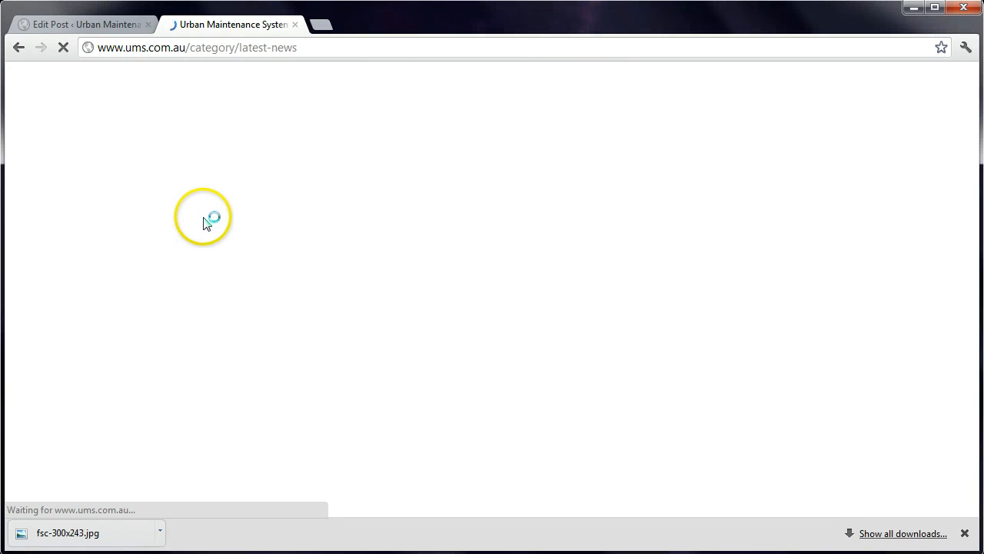
pyautogui.scroll(-4, 303, 367)
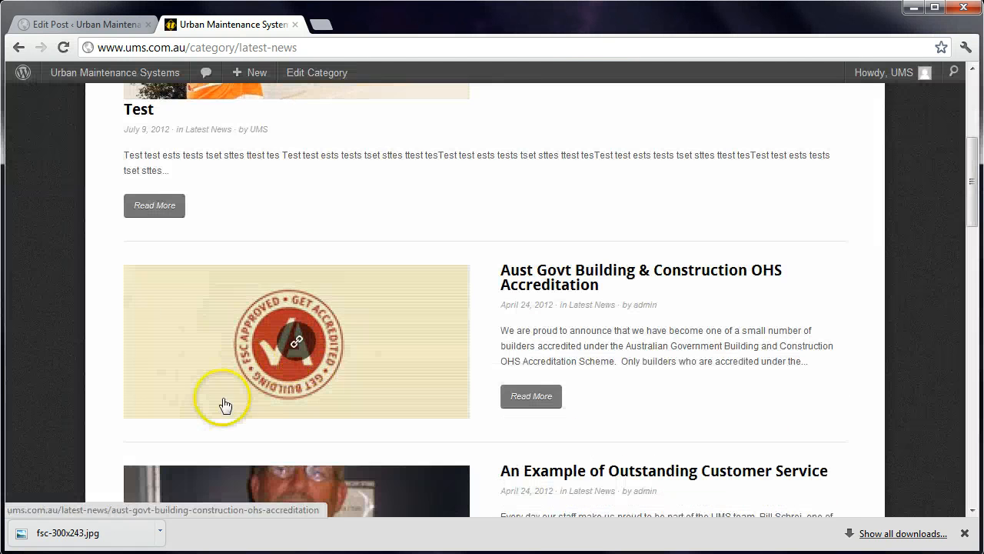
pyautogui.scroll(2, 331, 314)
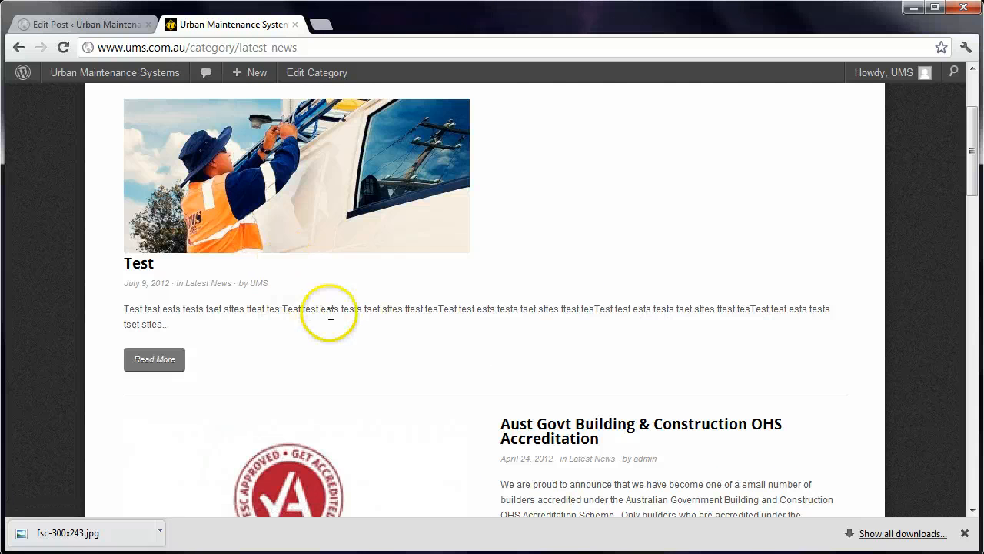
pyautogui.scroll(-5, 320, 339)
pyautogui.scroll(6, 327, 336)
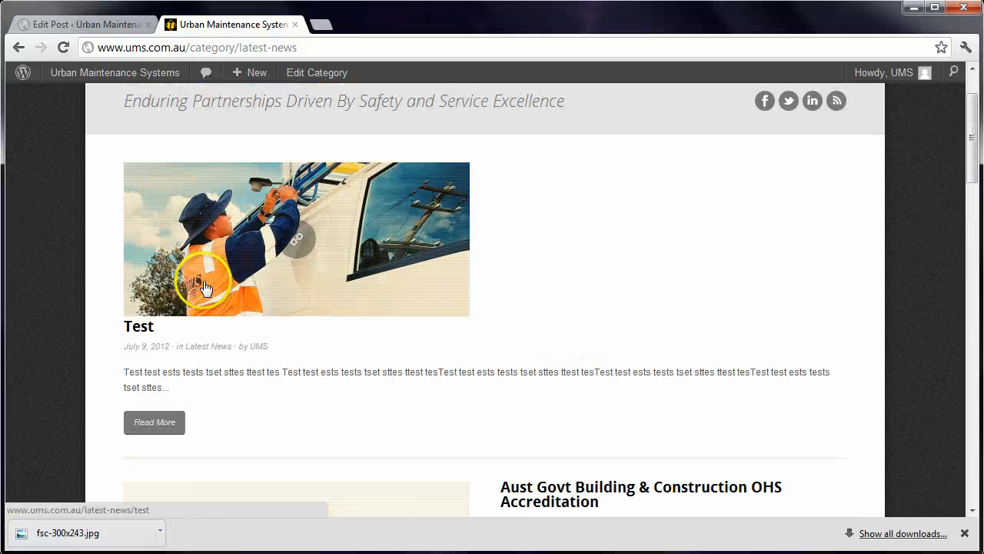
pyautogui.moveTo(308, 362); pyautogui.dragTo(337, 423)
pyautogui.click(337, 423)
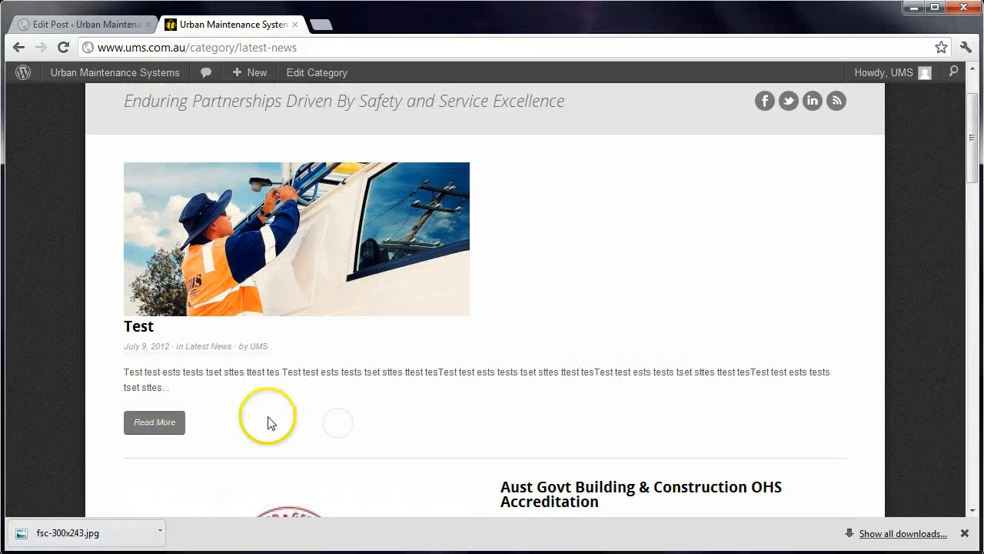
# Step: Compare the Test post in the editor with its entry in the live listing, and return to the editor
pyautogui.click(77, 24)
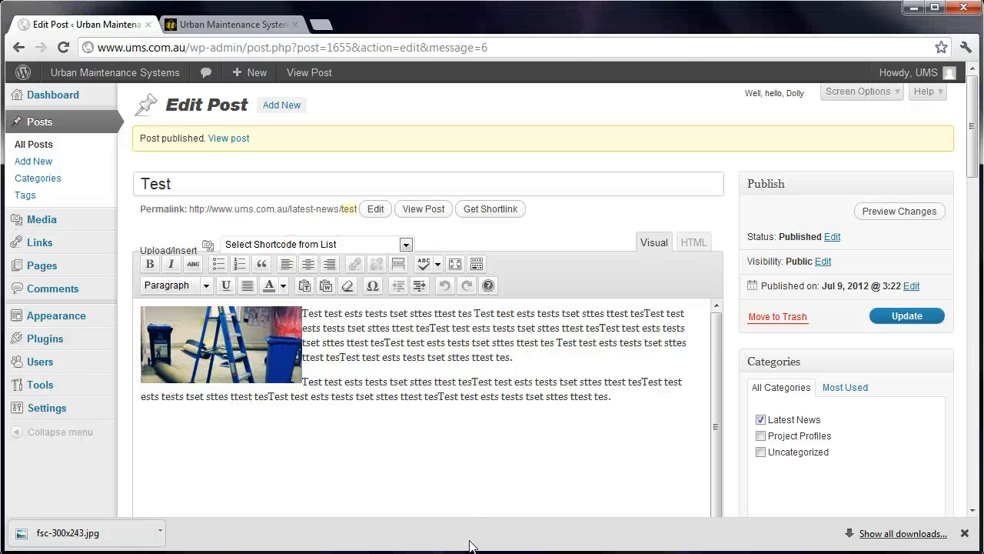
pyautogui.click(231, 24)
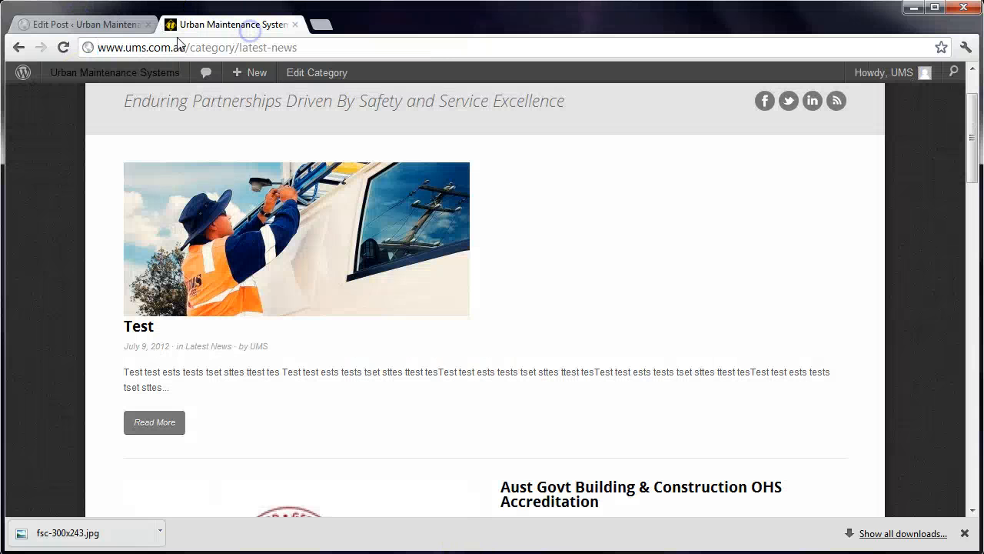
pyautogui.click(96, 24)
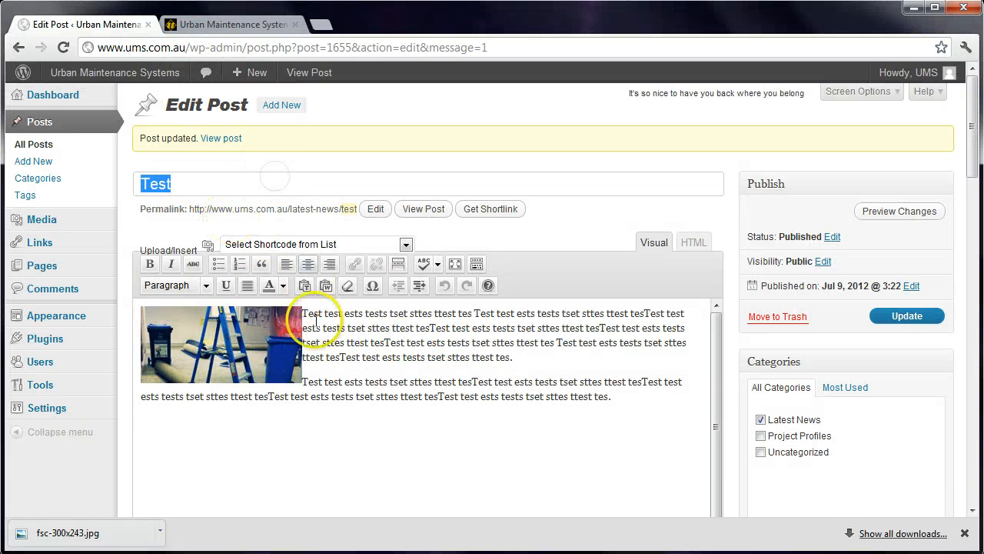
# Step: Choose Single Image as the Test post's format type and update the post
pyautogui.scroll(-5, 395, 329)
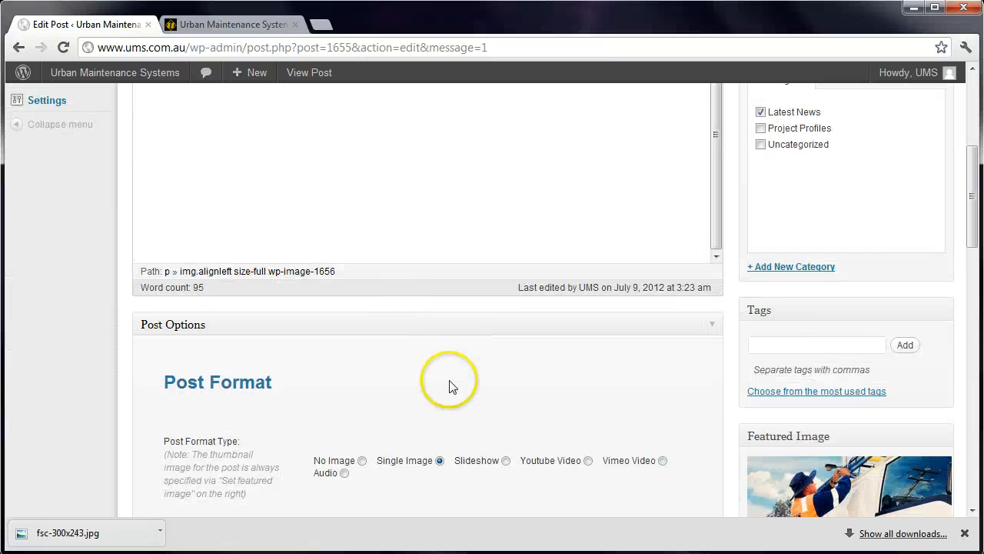
pyautogui.scroll(-2, 451, 387)
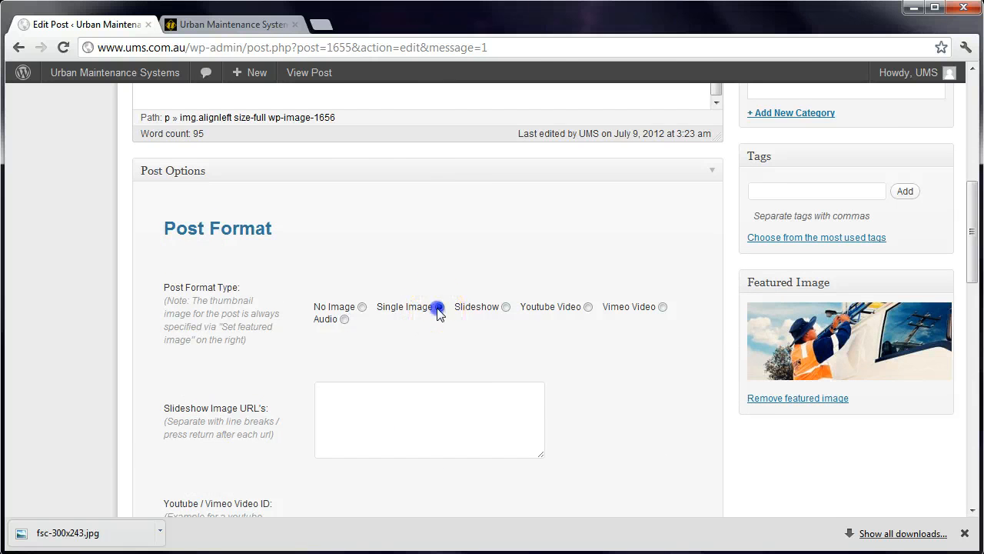
pyautogui.scroll(5, 487, 359)
pyautogui.click(892, 163)
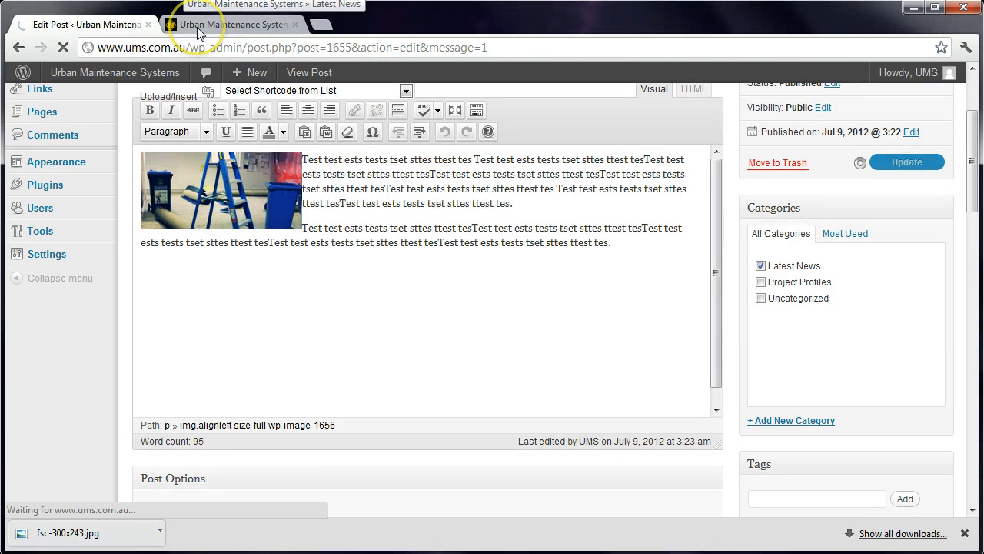
# Step: Open the live site's home page and check the Test post's entry in the UMS News section
pyautogui.click(223, 24)
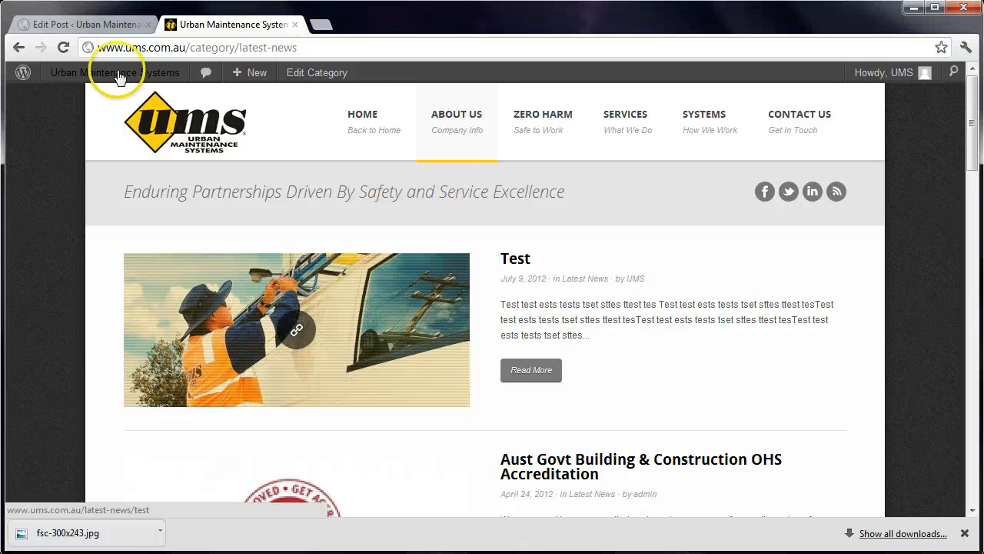
pyautogui.click(84, 23)
pyautogui.click(207, 24)
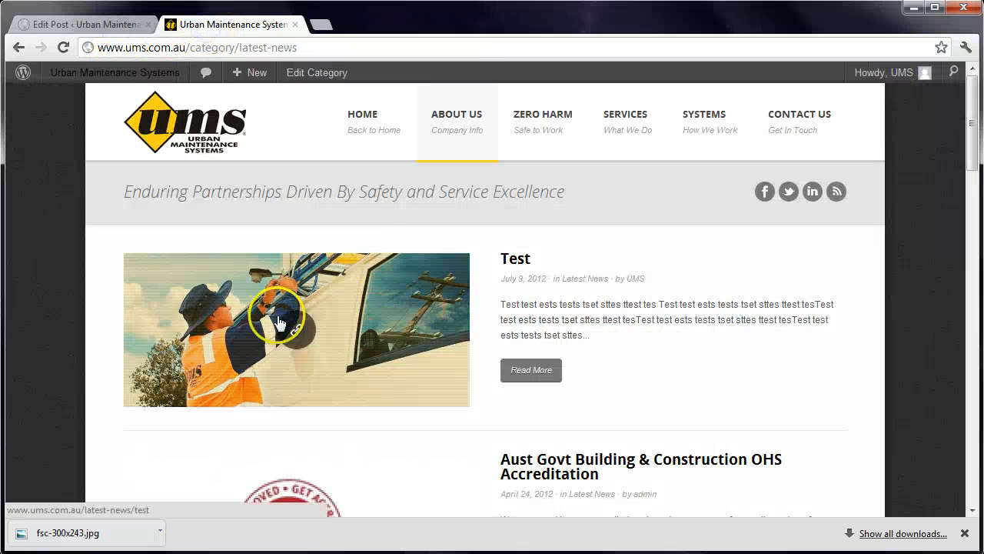
pyautogui.click(375, 128)
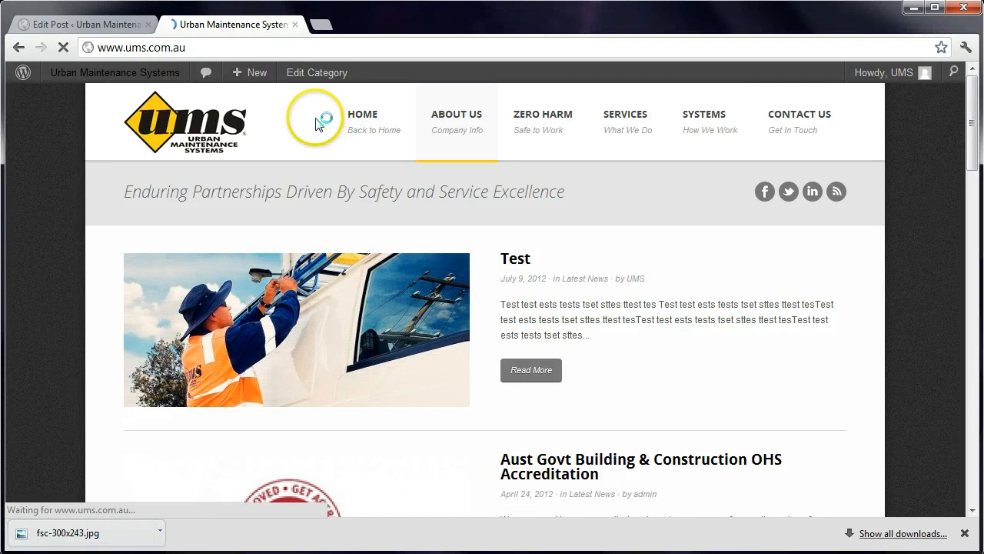
pyautogui.scroll(-5, 323, 261)
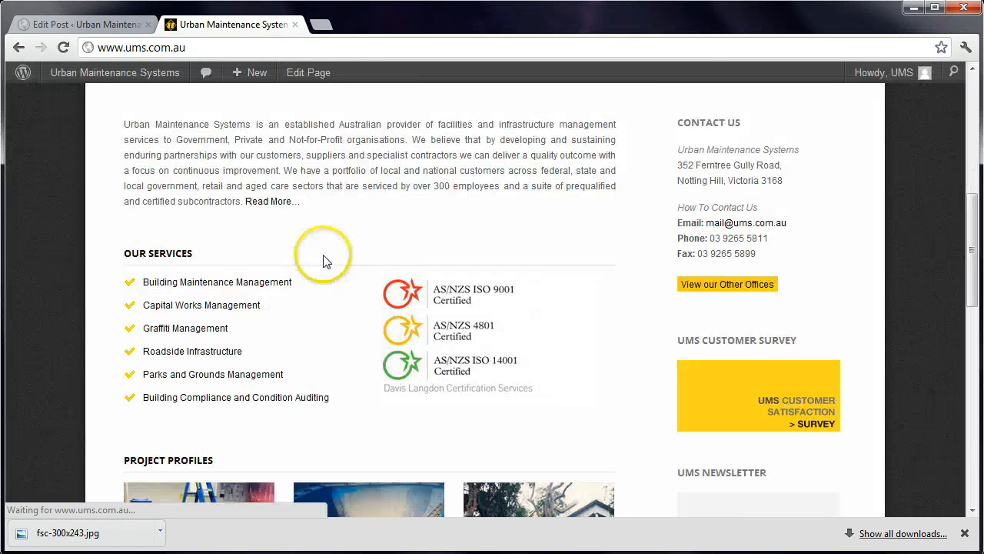
pyautogui.scroll(-8, 323, 262)
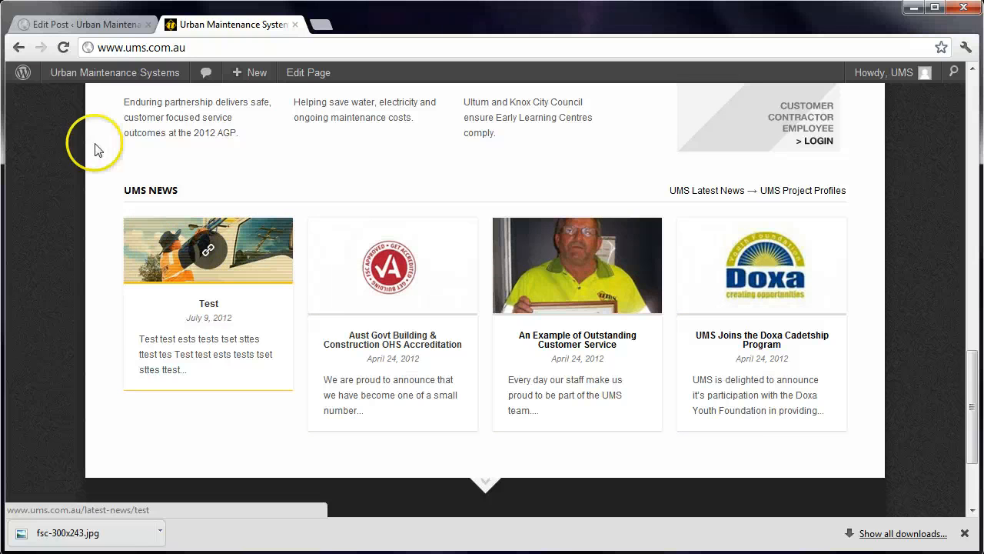
# Step: Return to the Test post's editor, review its featured image and post format options, and move the post to the trash
pyautogui.click(91, 21)
pyautogui.scroll(-5, 814, 453)
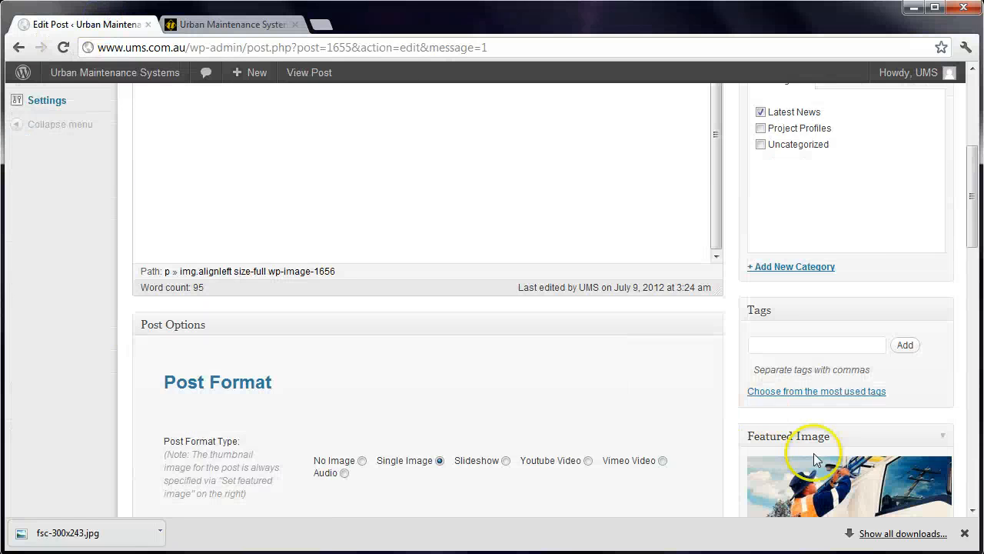
pyautogui.scroll(-2, 800, 438)
pyautogui.scroll(-2, 846, 374)
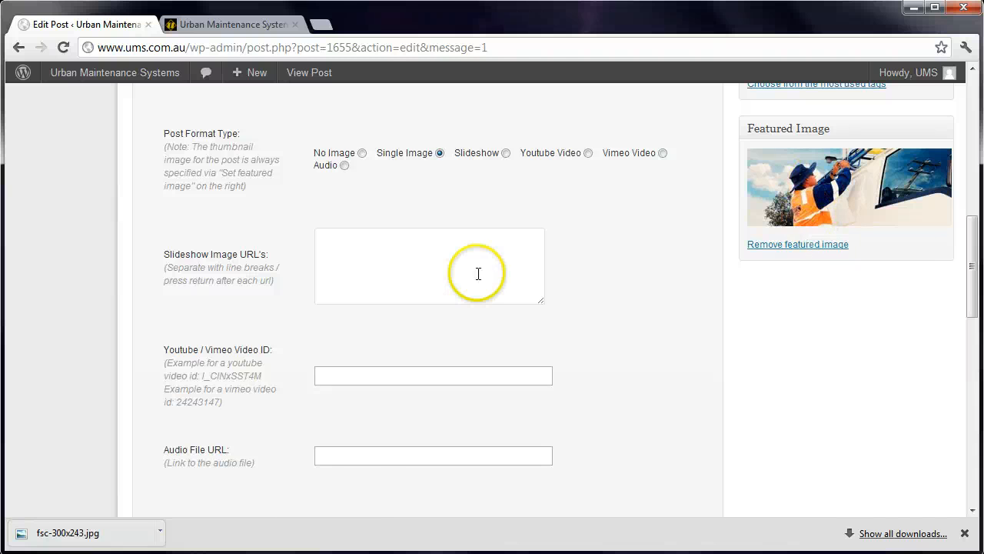
pyautogui.scroll(10, 472, 349)
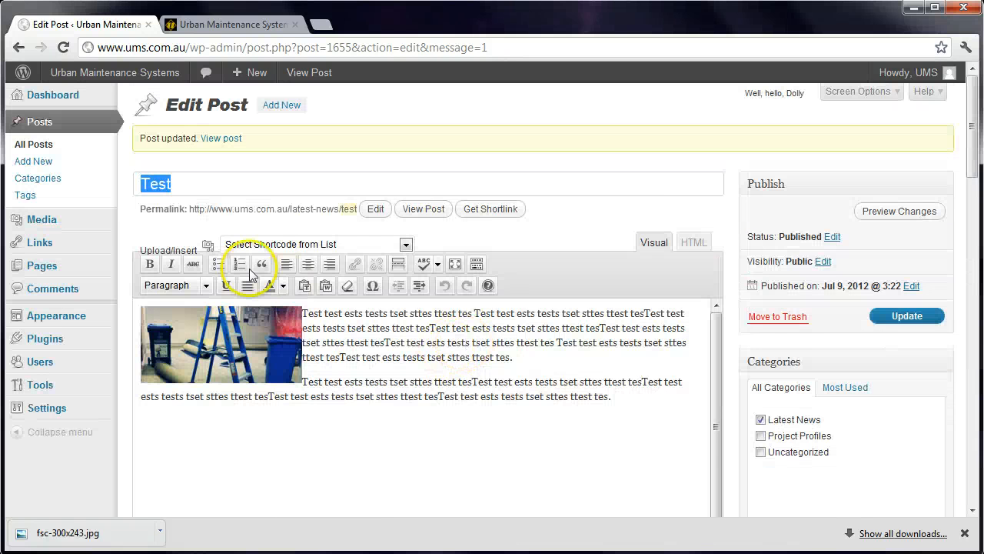
pyautogui.click(778, 317)
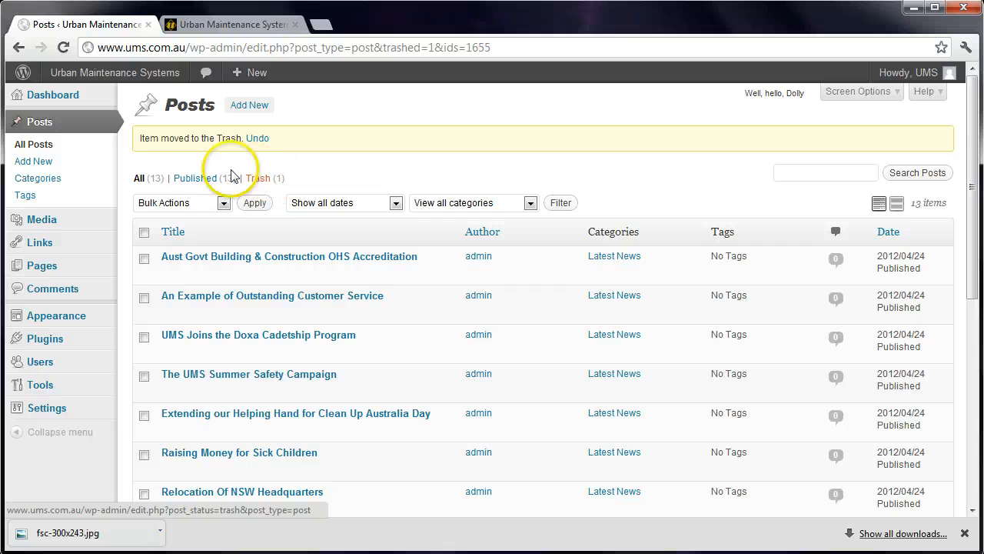
# Step: Open the post categories and compare Latest News and Project Profiles with the entries in the live site's About Us submenu
pyautogui.click(82, 183)
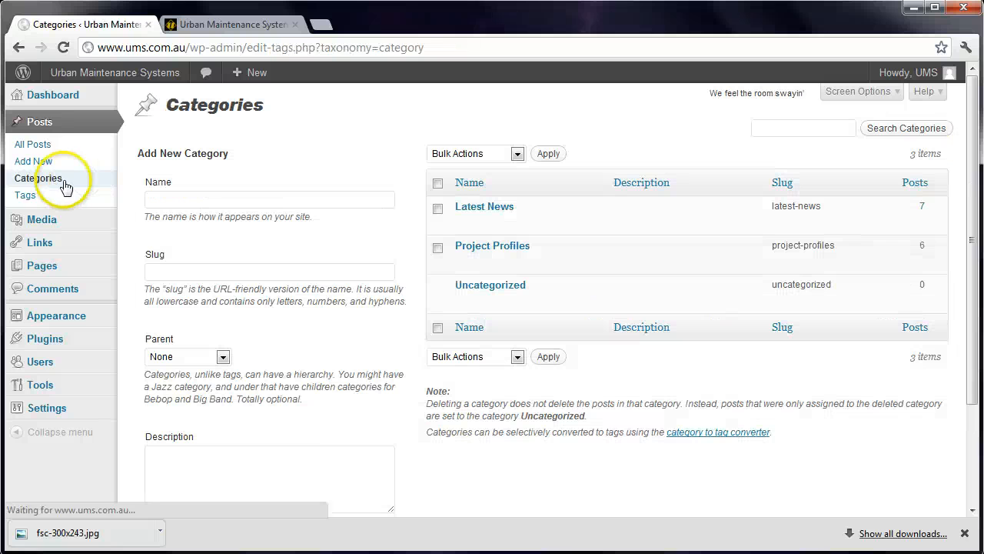
pyautogui.click(248, 201)
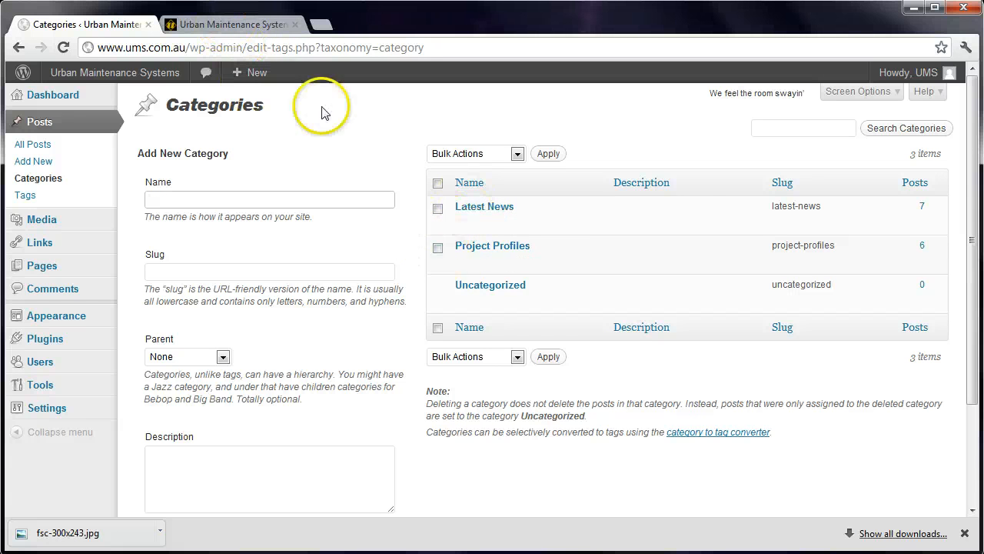
pyautogui.click(260, 25)
pyautogui.scroll(4, 387, 392)
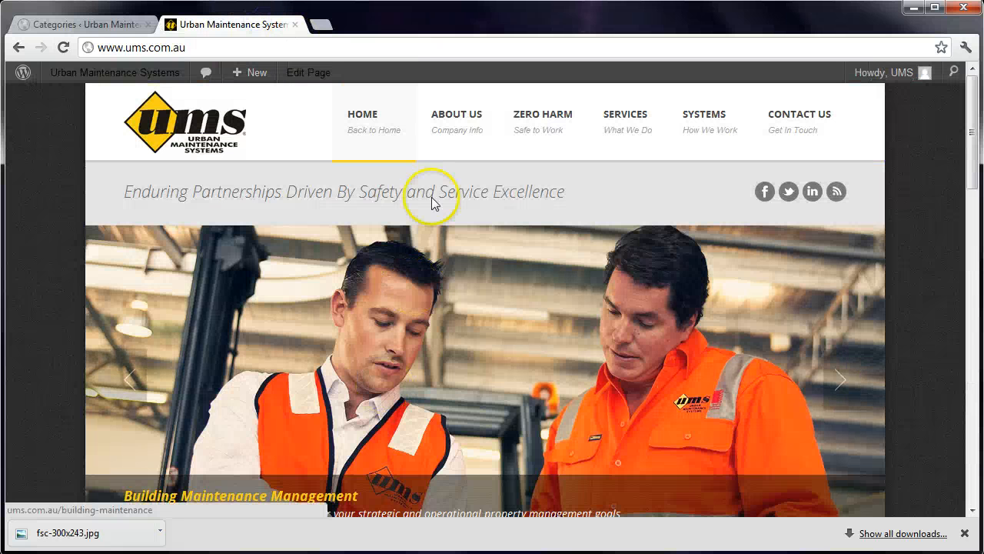
pyautogui.moveTo(464, 136)
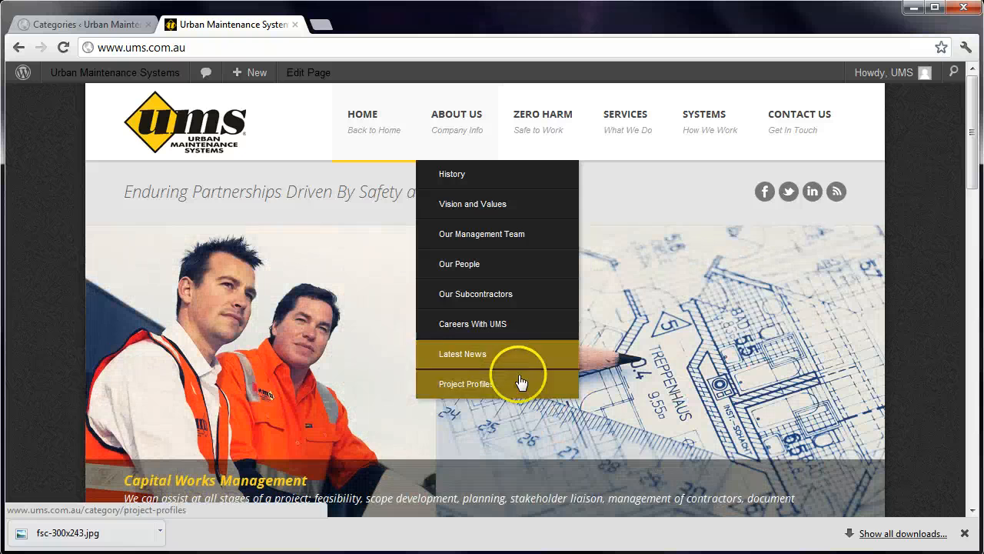
pyautogui.click(86, 29)
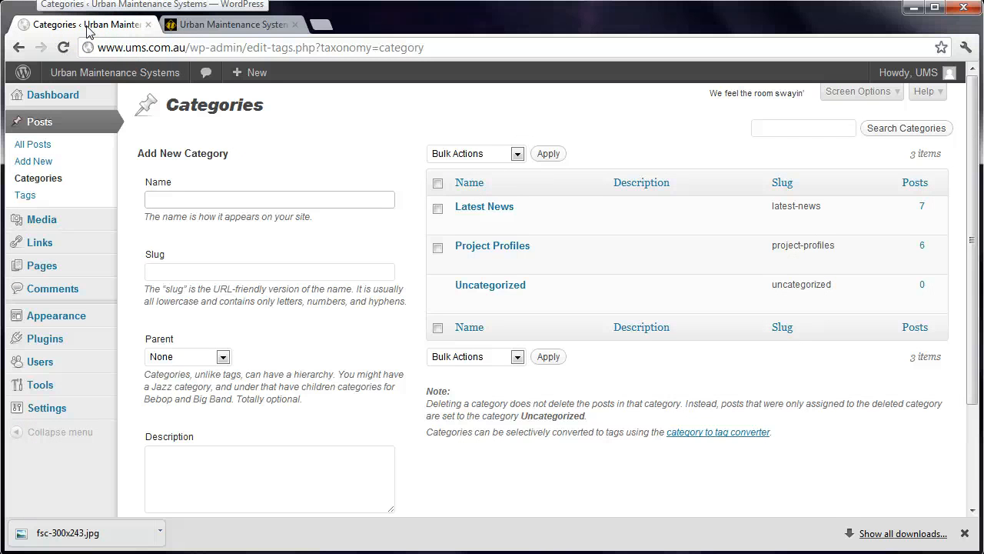